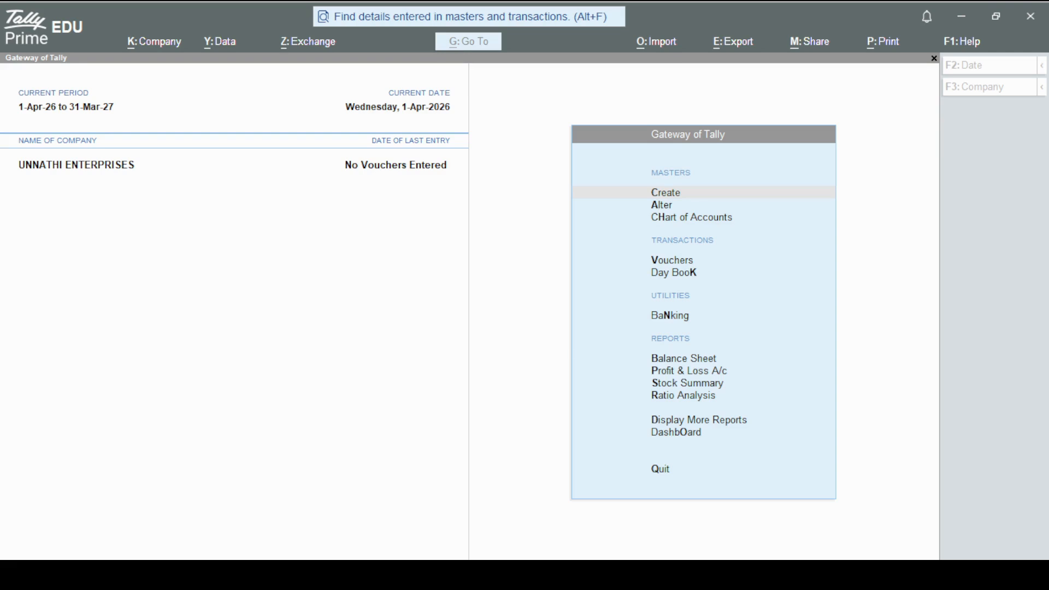
Step: Switch to TallyPrime and open a new Receipt voucher in voucher entry
key("alt+Tab")
key("Down")
key("Down")
key("Down")
key("Down")
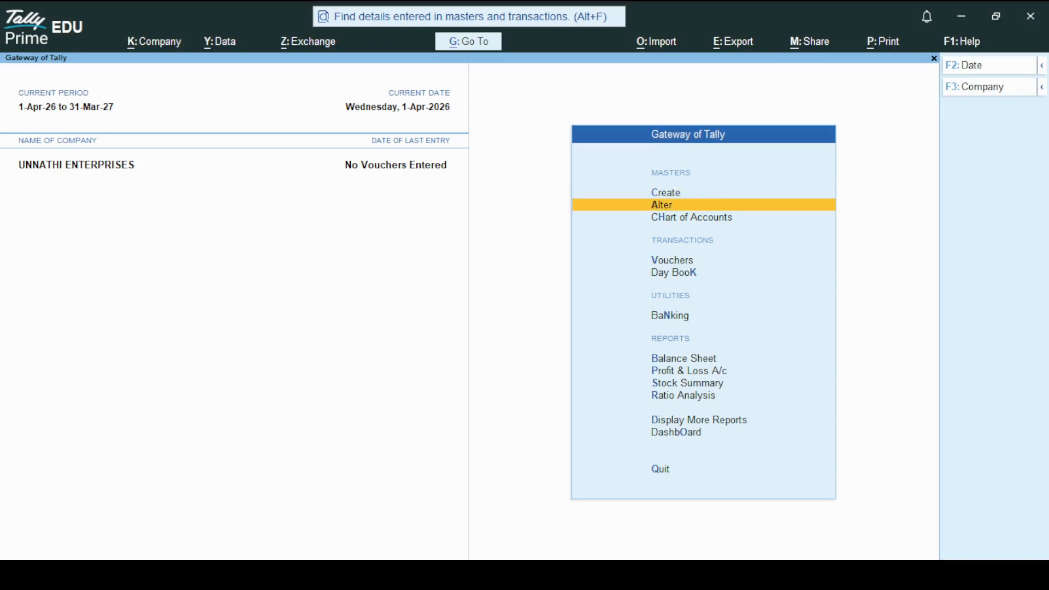
key("Up")
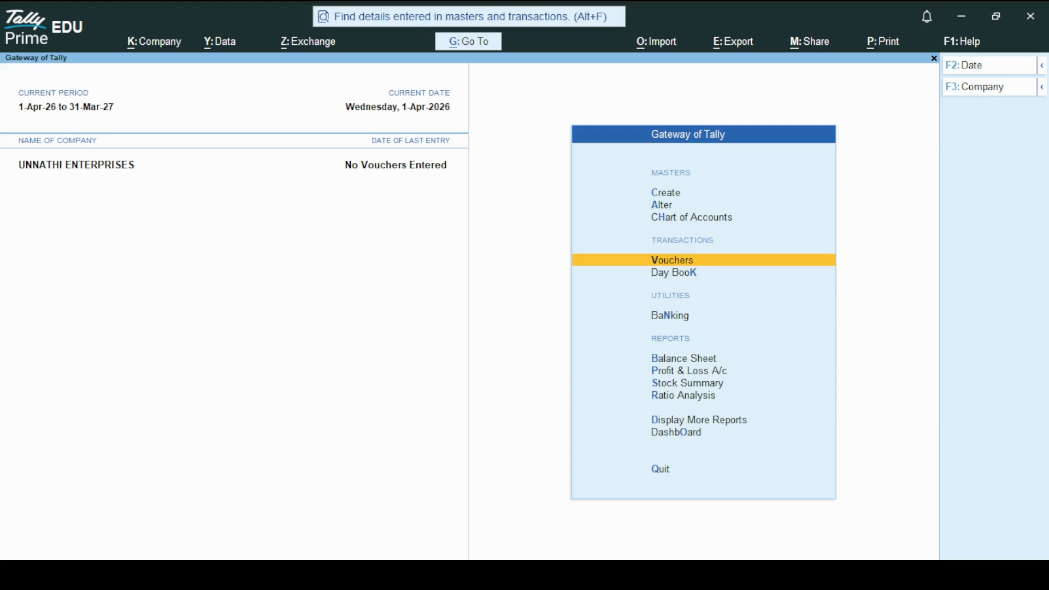
key("Return")
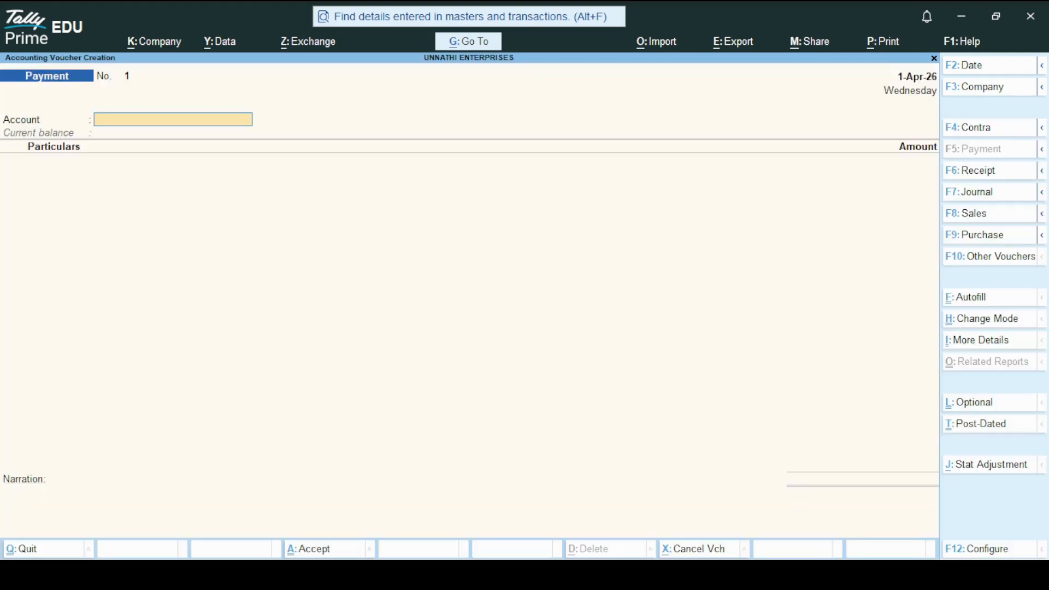
left_click(976, 174)
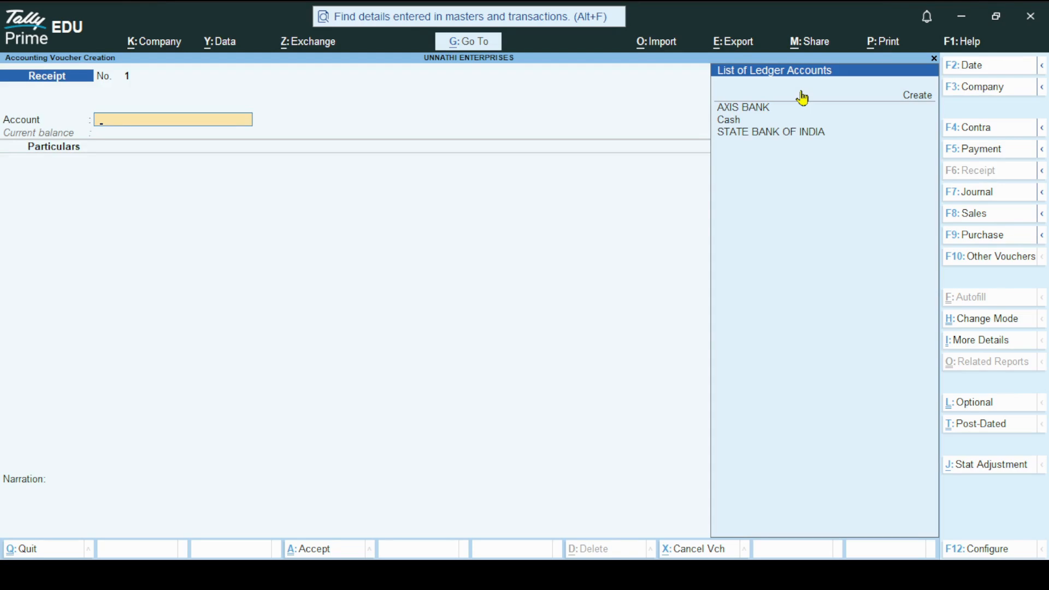
Step: Set STATE BANK OF INDIA as the receipt's account and enter INTEREST RECEIVED with an amount of 1,080
left_click(806, 136)
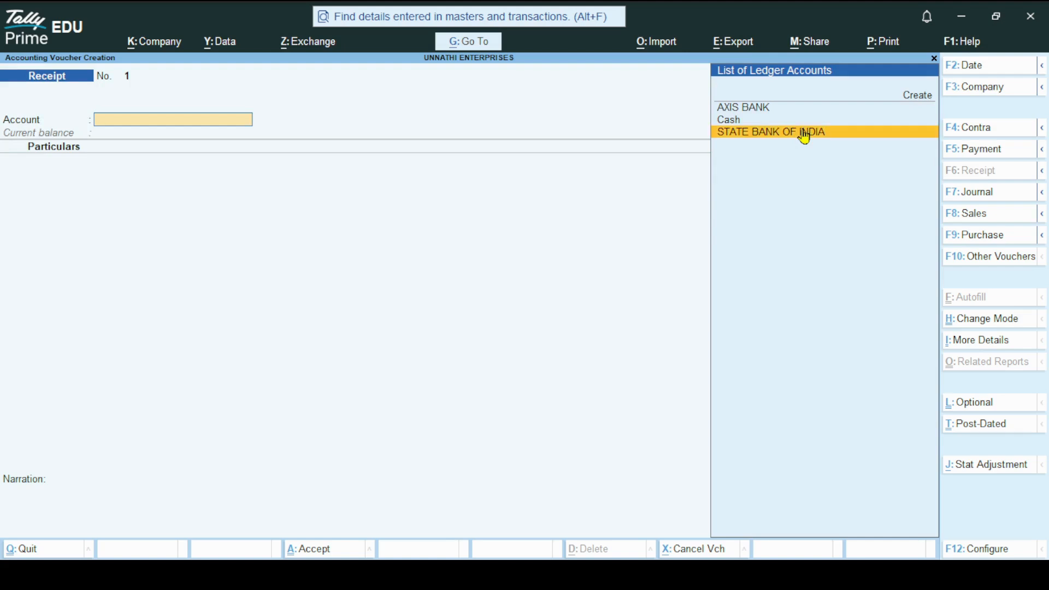
left_click(806, 135)
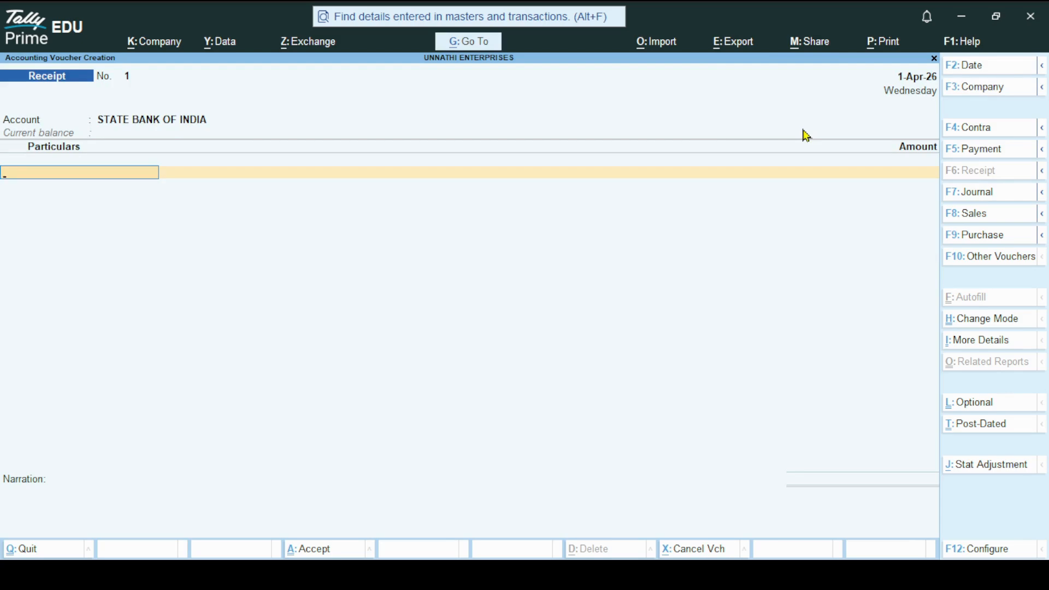
key("space")
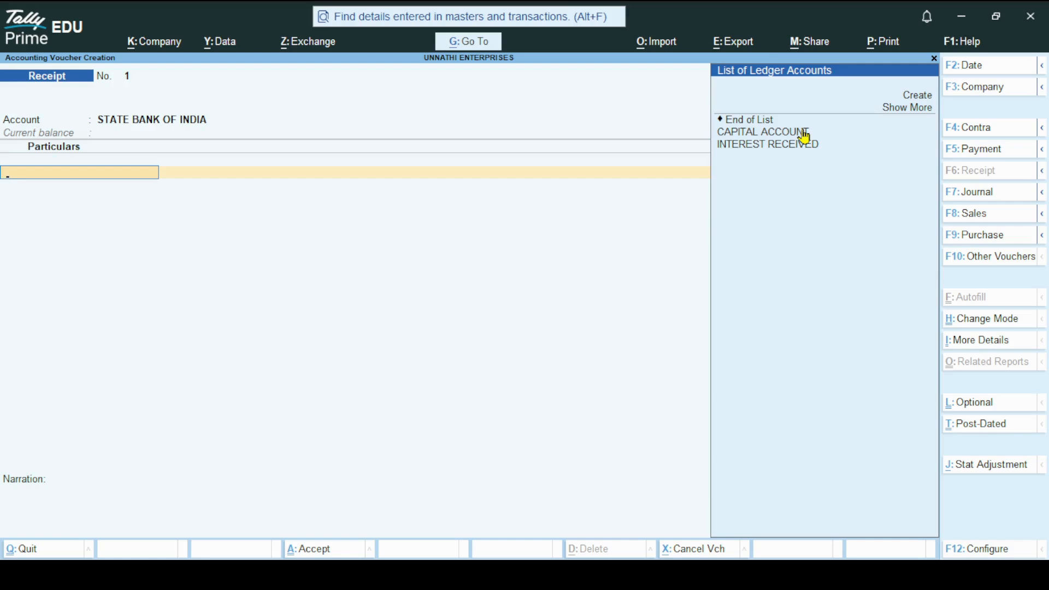
left_click(801, 146)
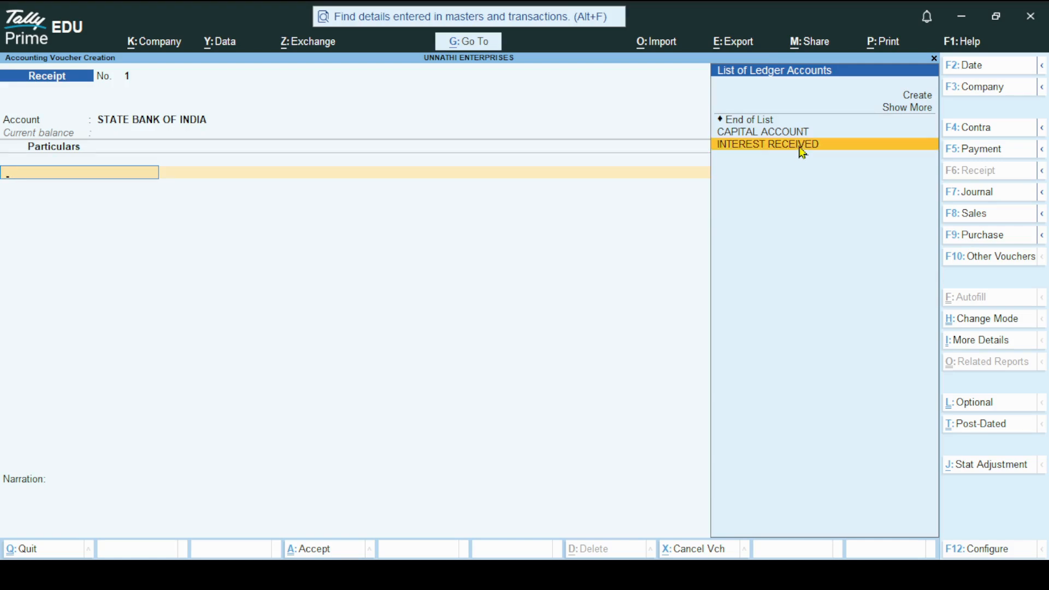
left_click(802, 146)
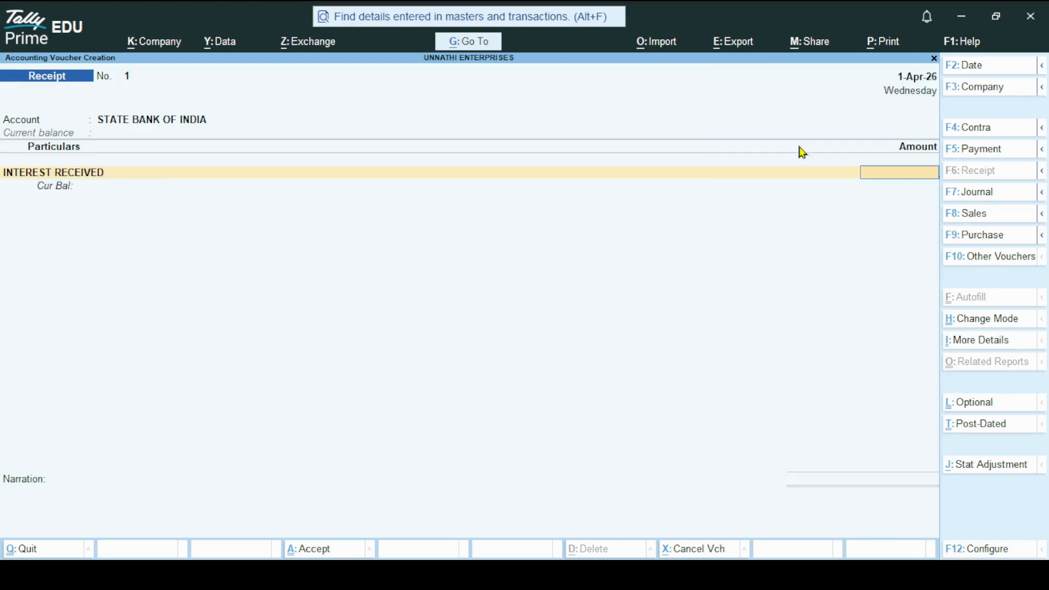
type("1080")
key("Return")
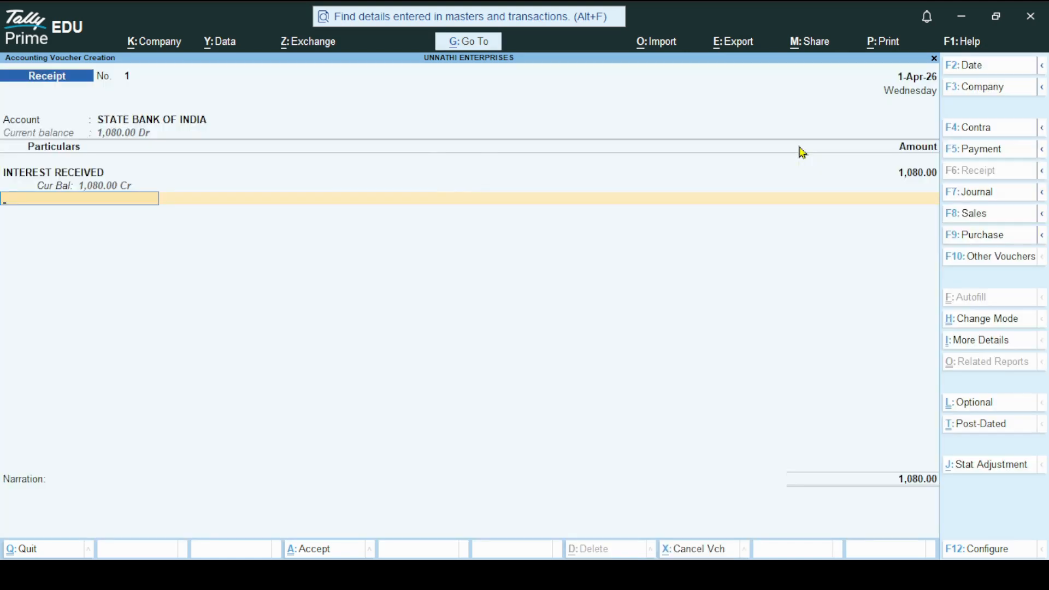
Step: Accept the default Cheque/DD bank allocation and save the receipt with the narration INTEREST ON SB ACCOUNT
key("Return")
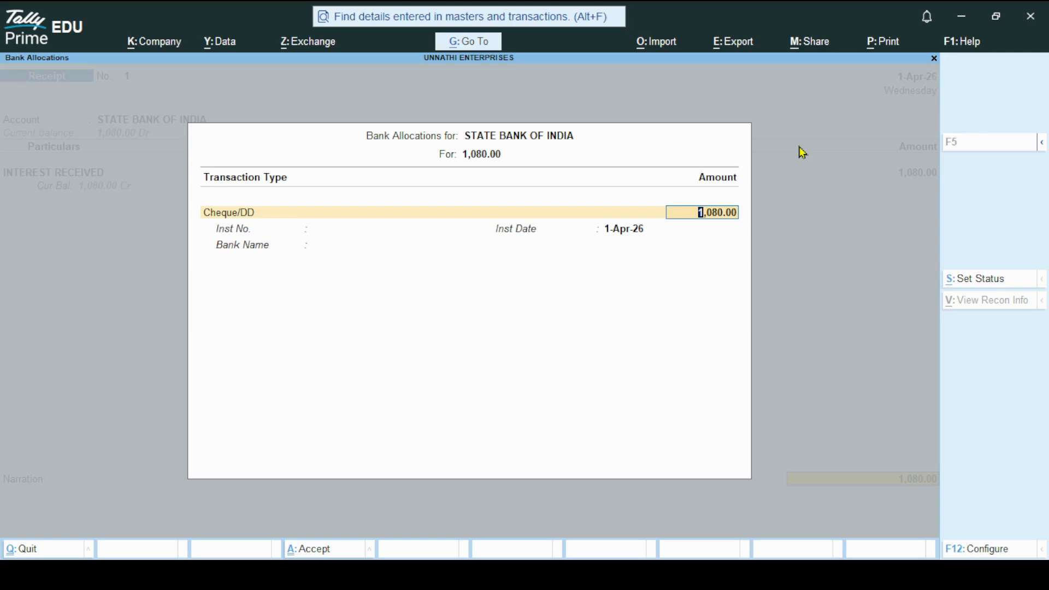
key("Return")
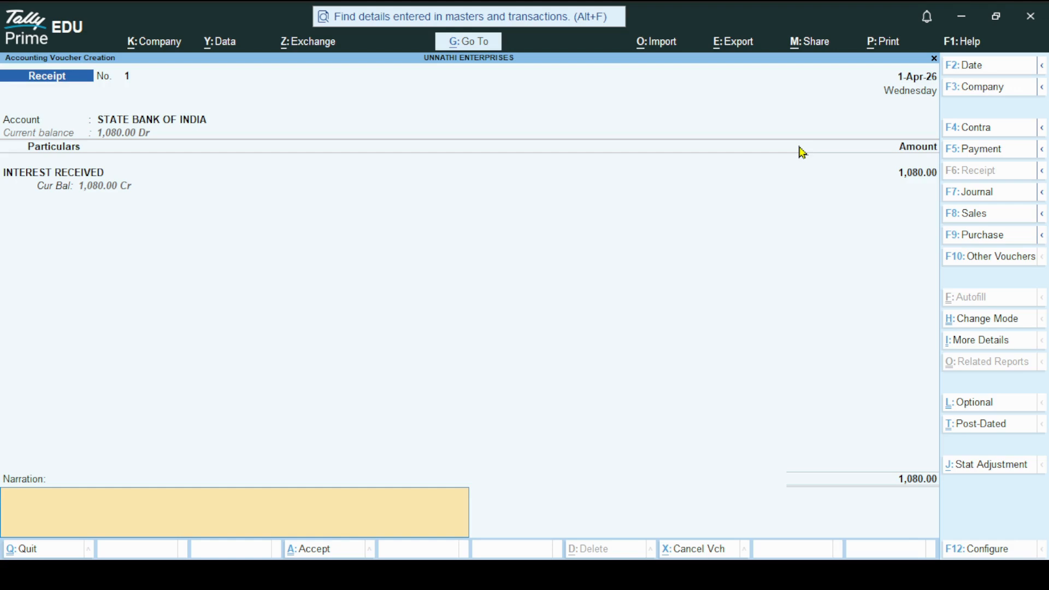
type("INTERED")
key("BackSpace")
type("ST ON SB ACCOUNT")
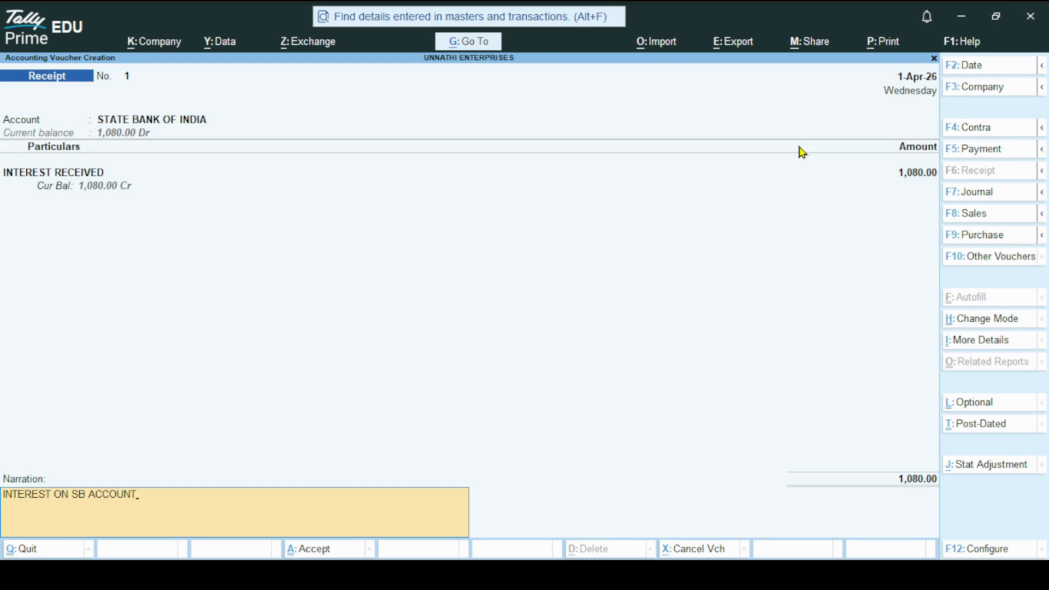
key("Return")
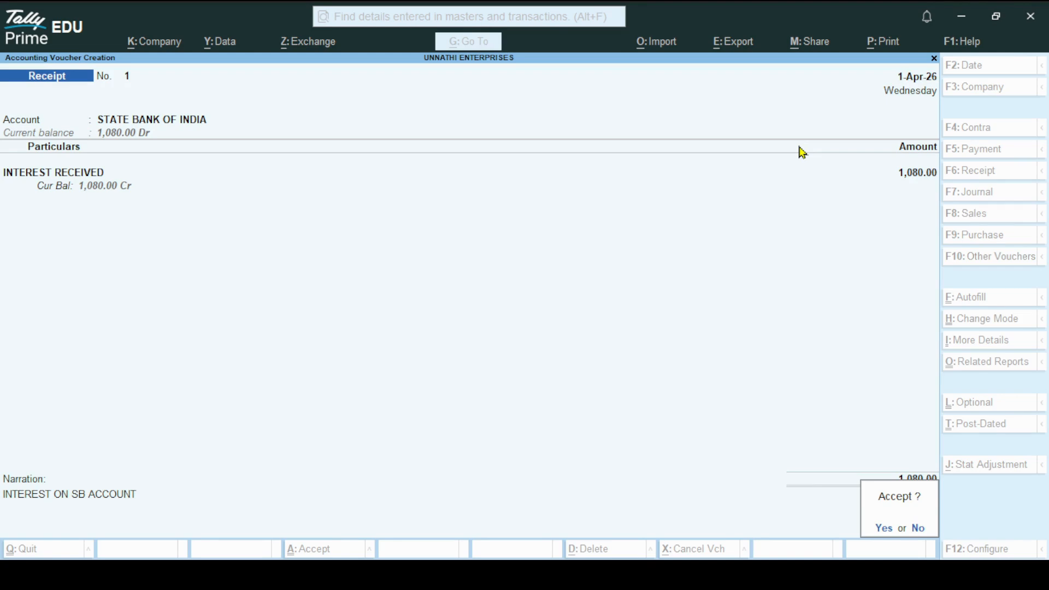
key("Return")
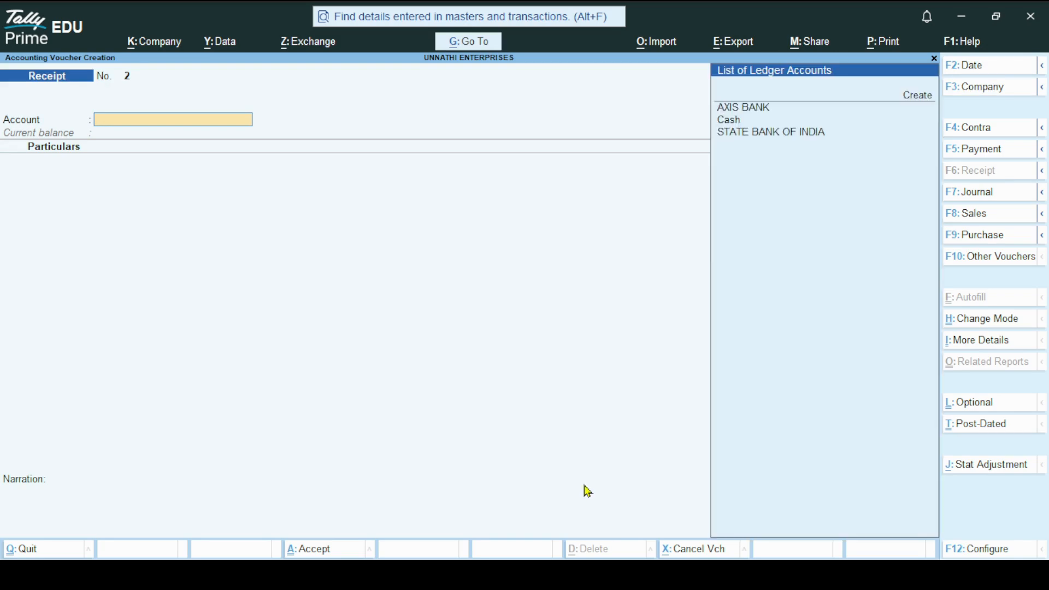
Step: Set Cash as the second receipt's account and enter CAPITAL ACCOUNT with an amount of 50,000
left_click(737, 123)
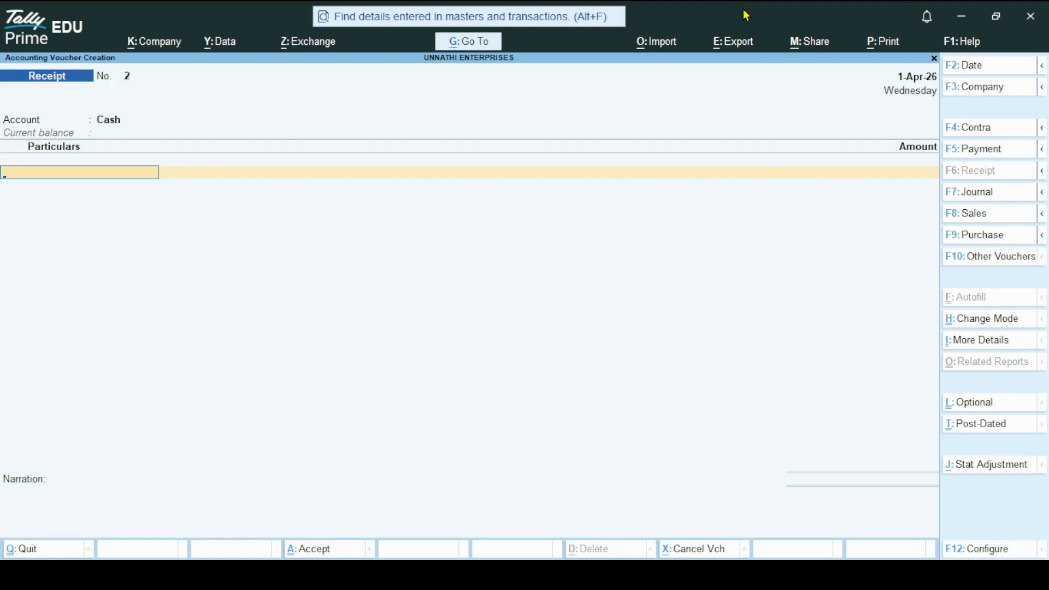
key("space")
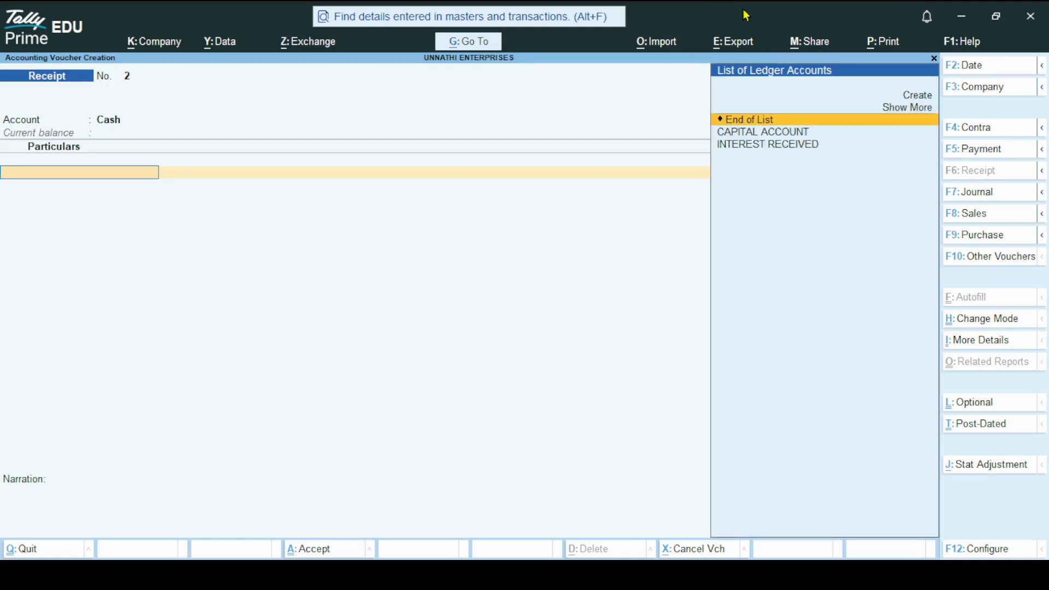
key("Down")
key("Return")
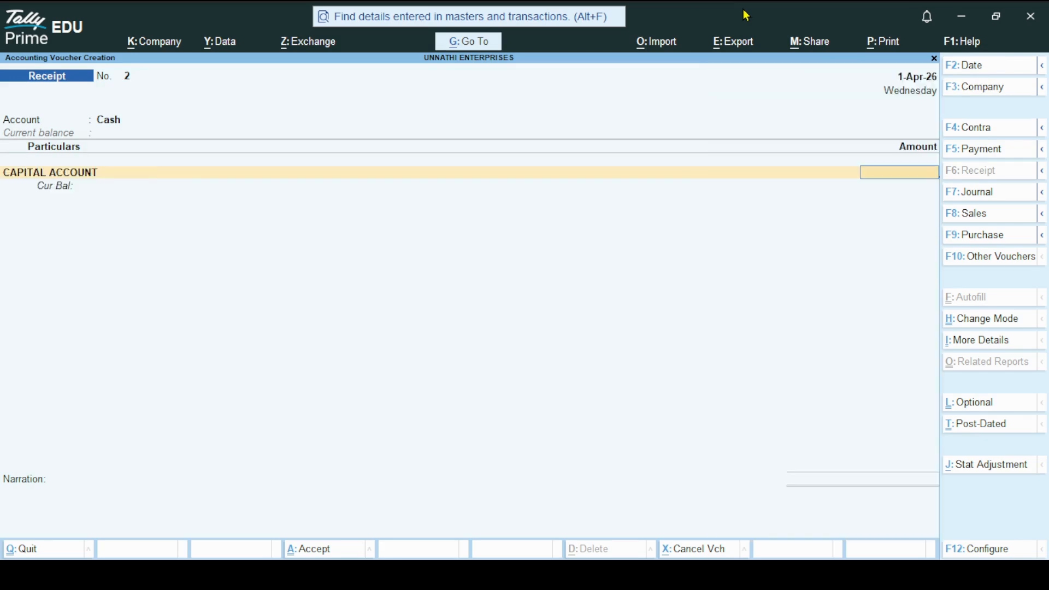
type("5000")
key("Return")
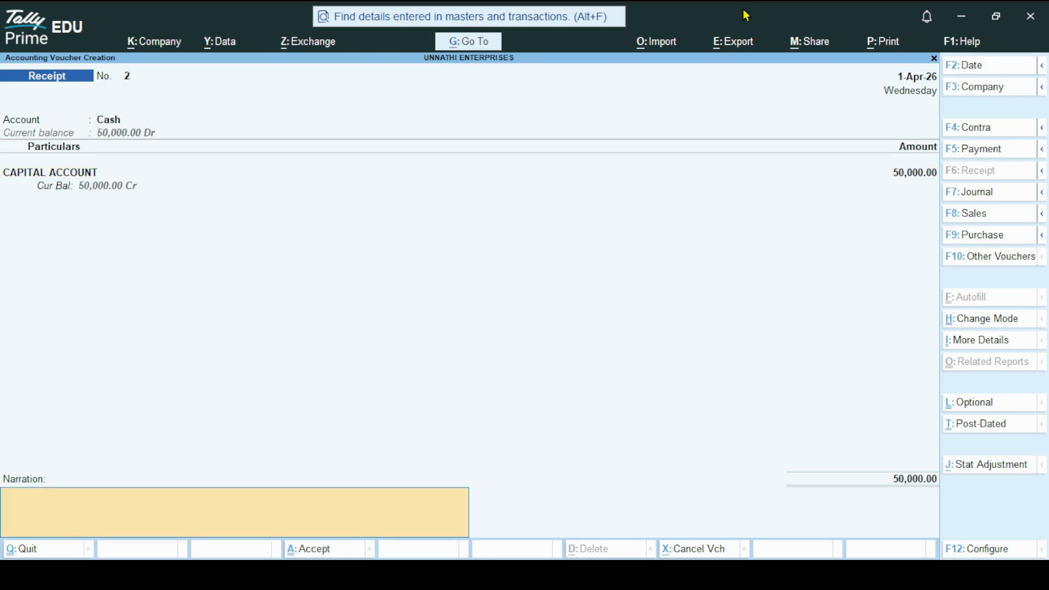
Step: Add the narration CAPITAL INVESTED to the cash receipt and save the voucher
type("CAPITAL INVESTED")
key("Return")
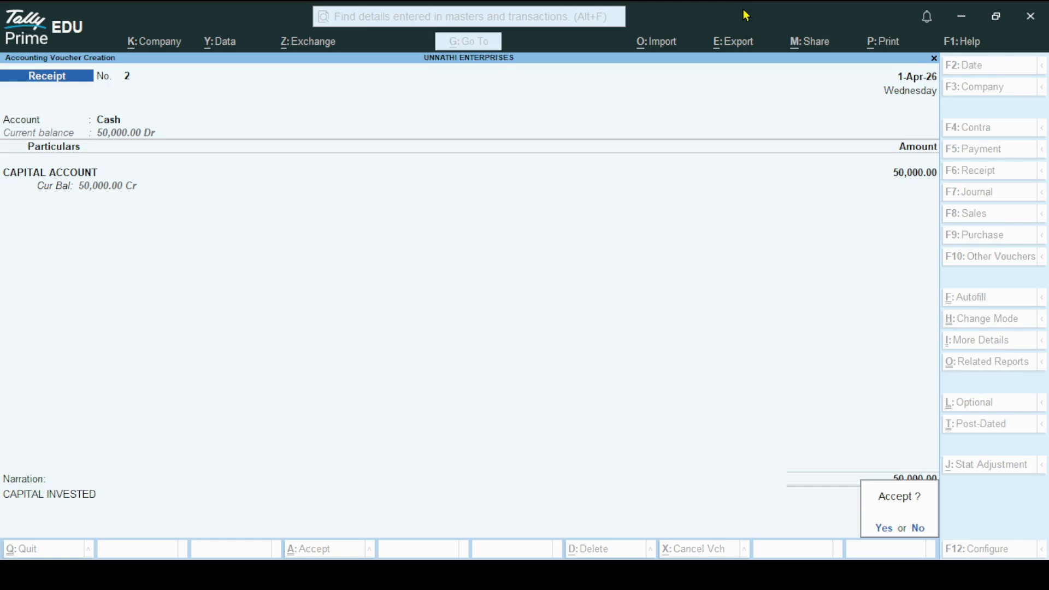
key("Return")
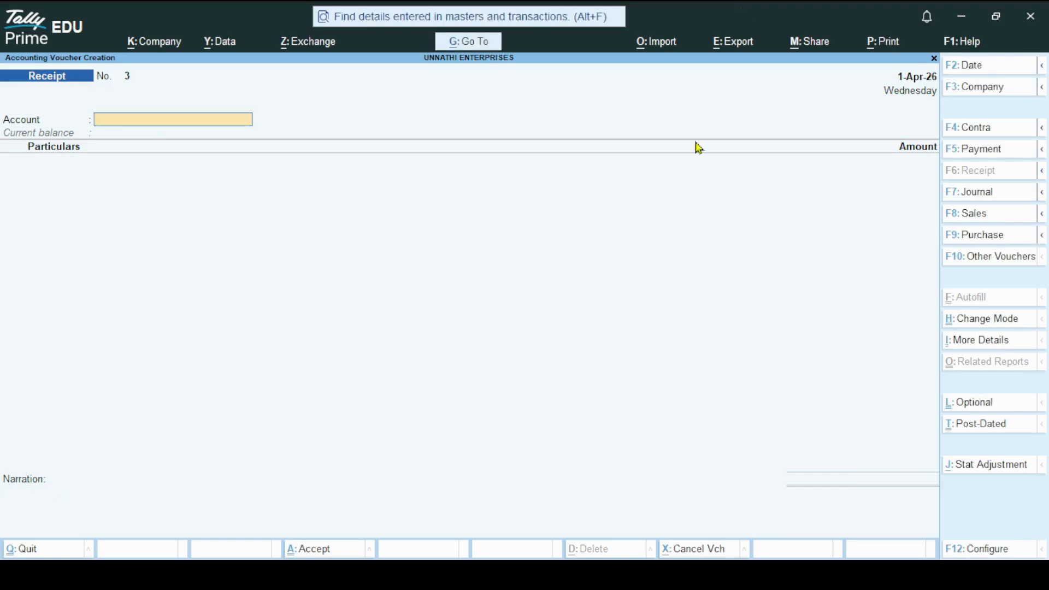
Step: Set AXIS BANK as the third receipt's account and enter CAPITAL ACCOUNT with an amount of 2,00,000
key("alt+Tab")
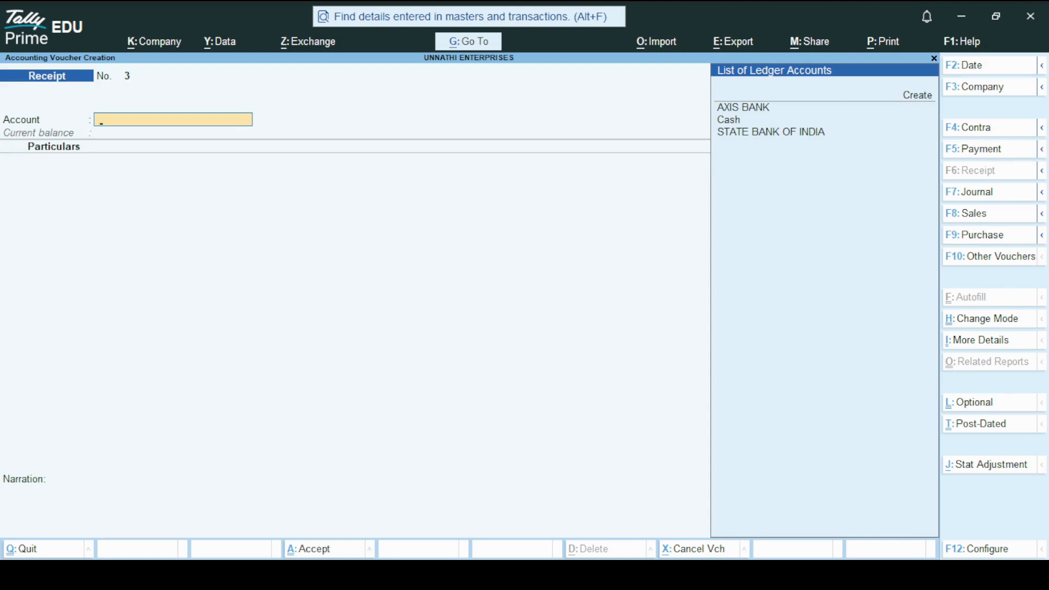
key("Down")
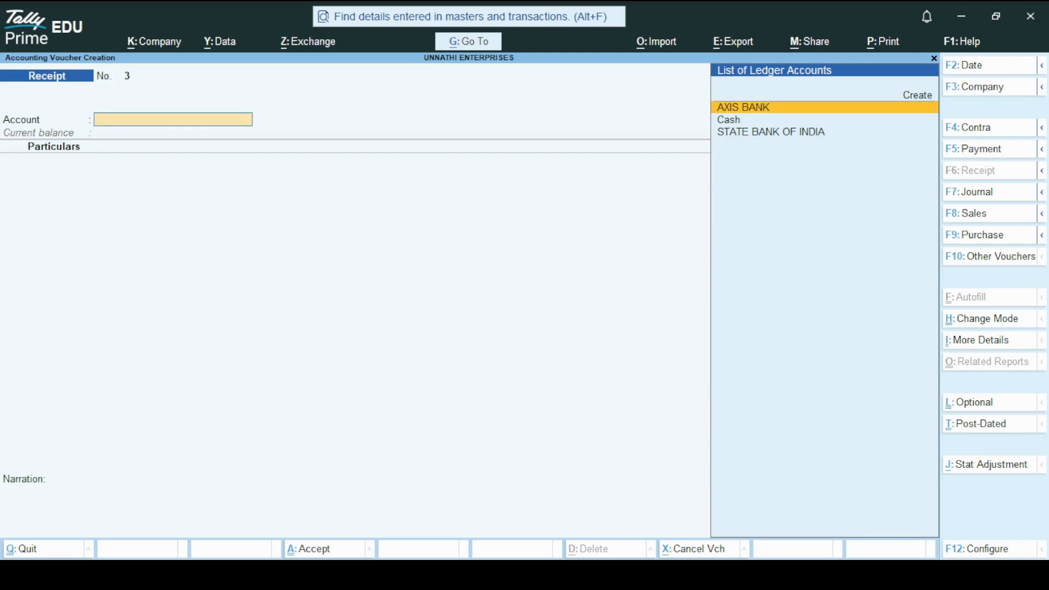
key("Return")
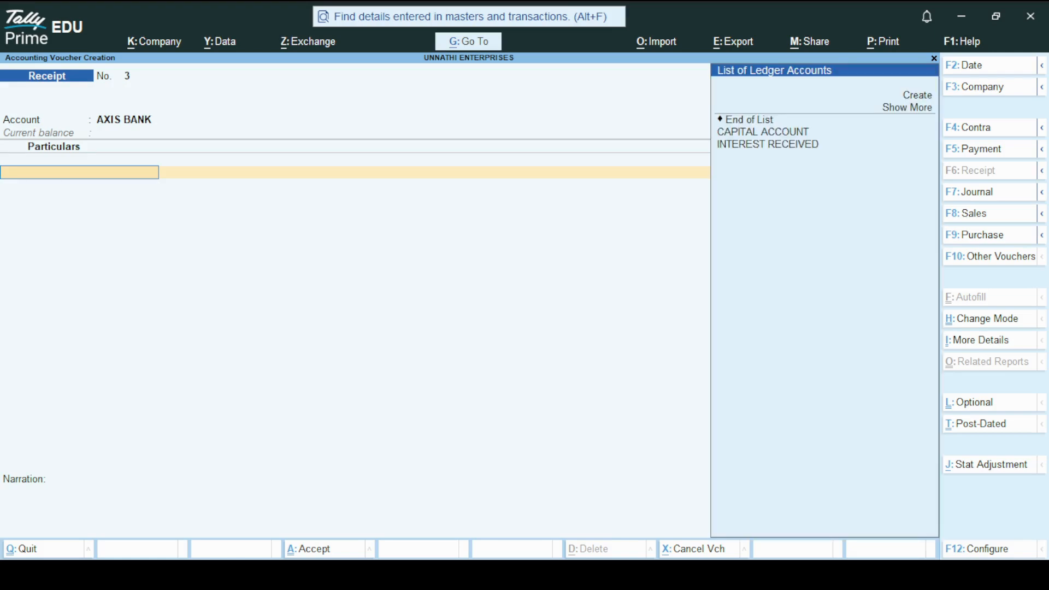
key("Down")
key("Down")
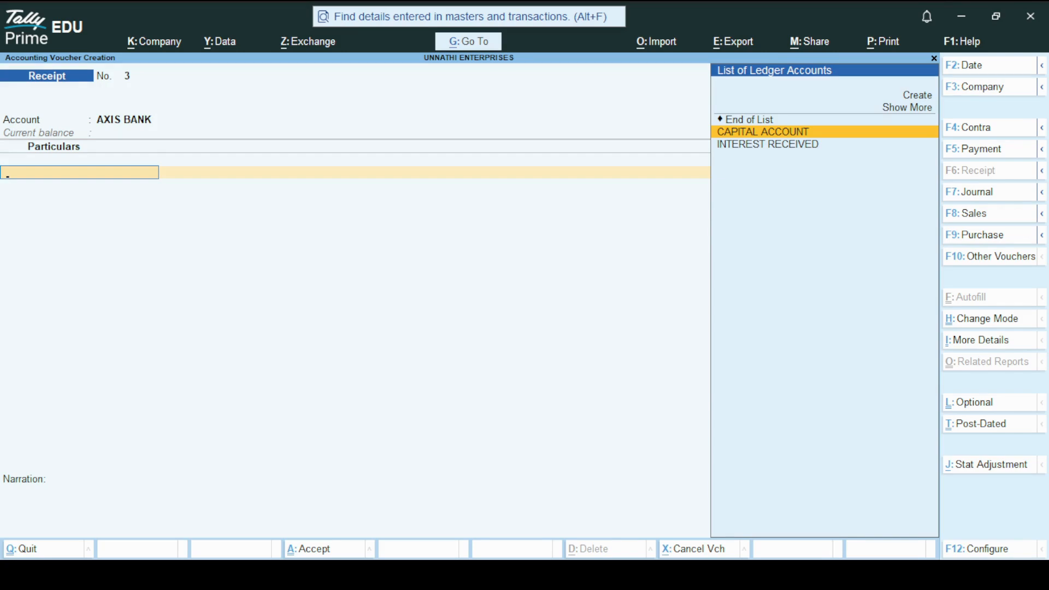
key("Return")
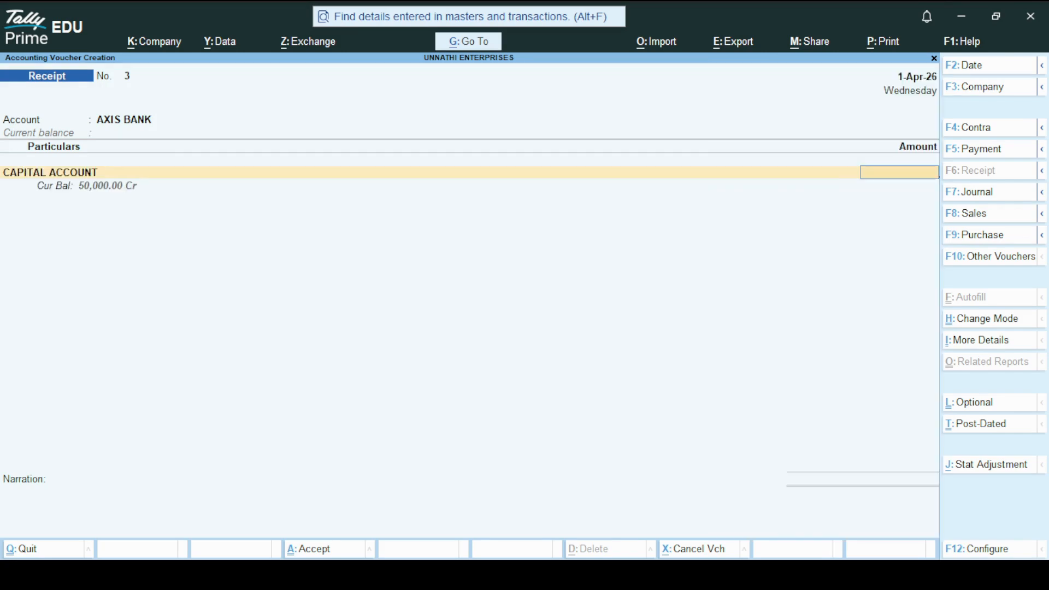
type("2,00,0")
type("000")
key("Return")
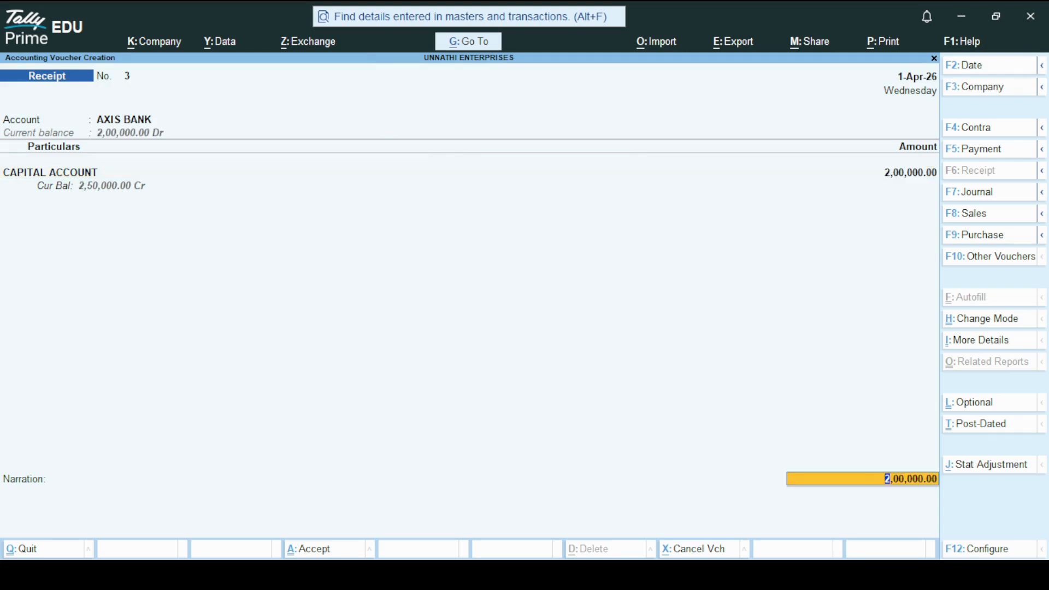
Step: Allocate the full AXIS BANK amount as Cheque/DD, entering the instrument number and leaving the bank name blank
key("Return")
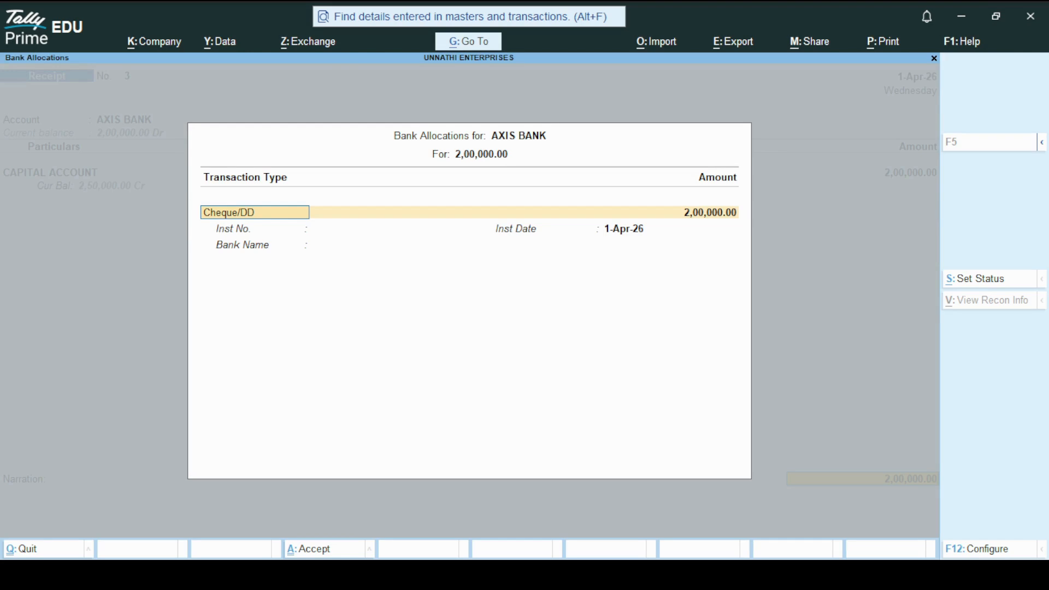
key("Return")
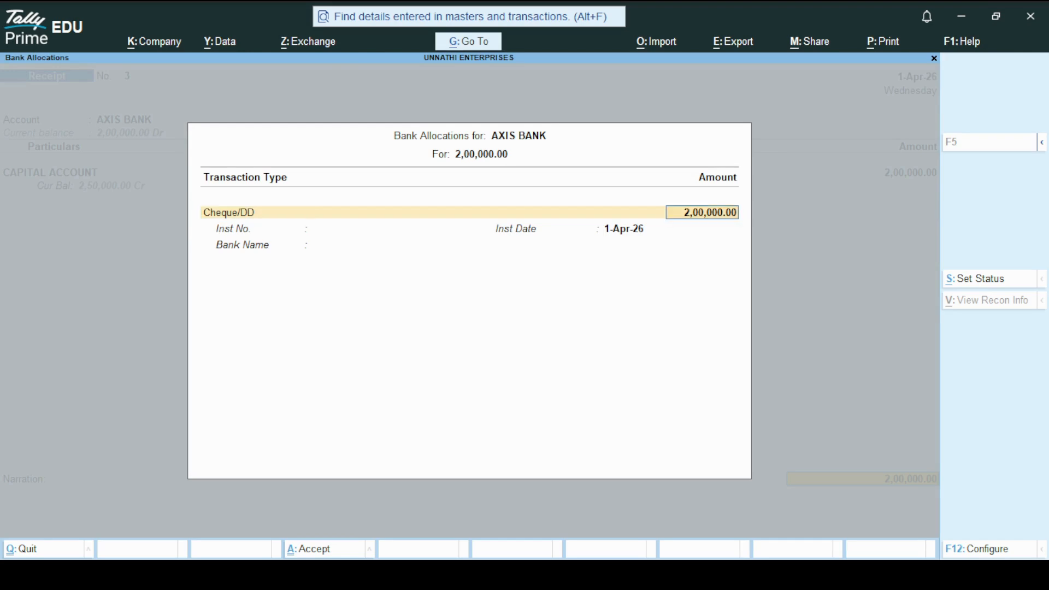
key("Return")
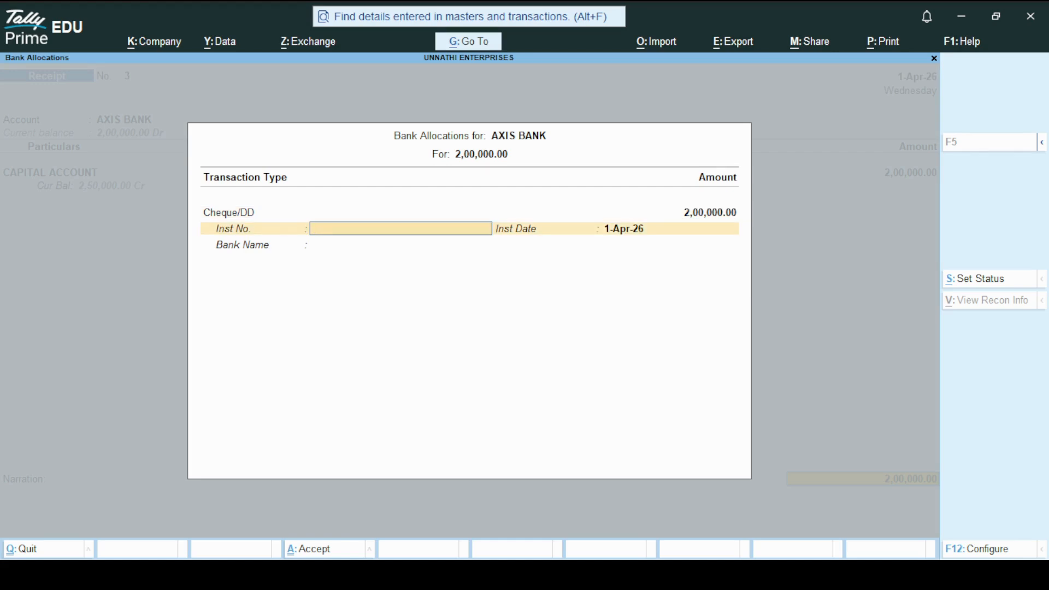
type("1245626")
key("Return")
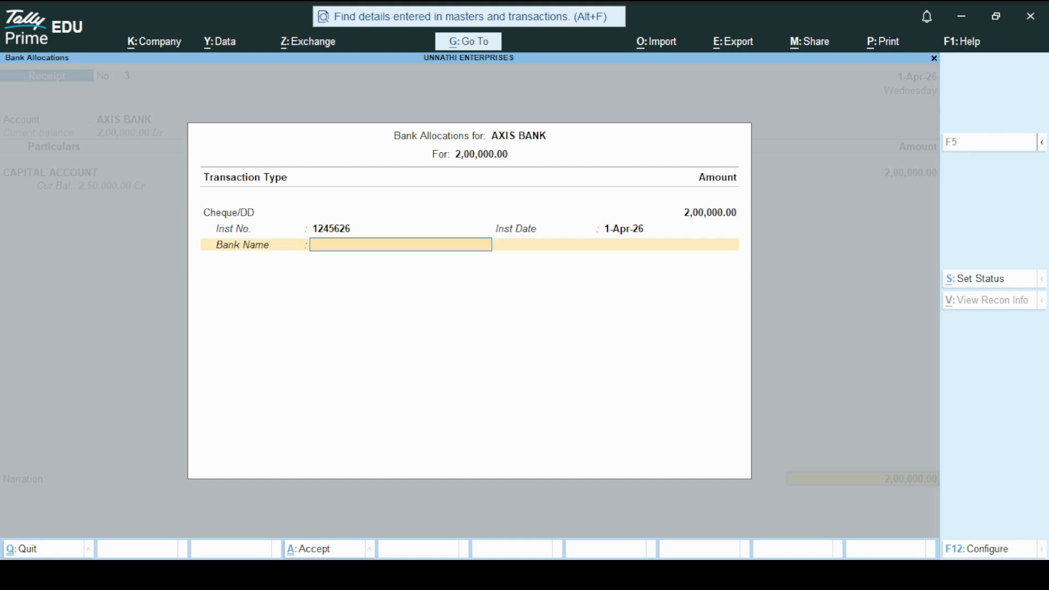
key("Return")
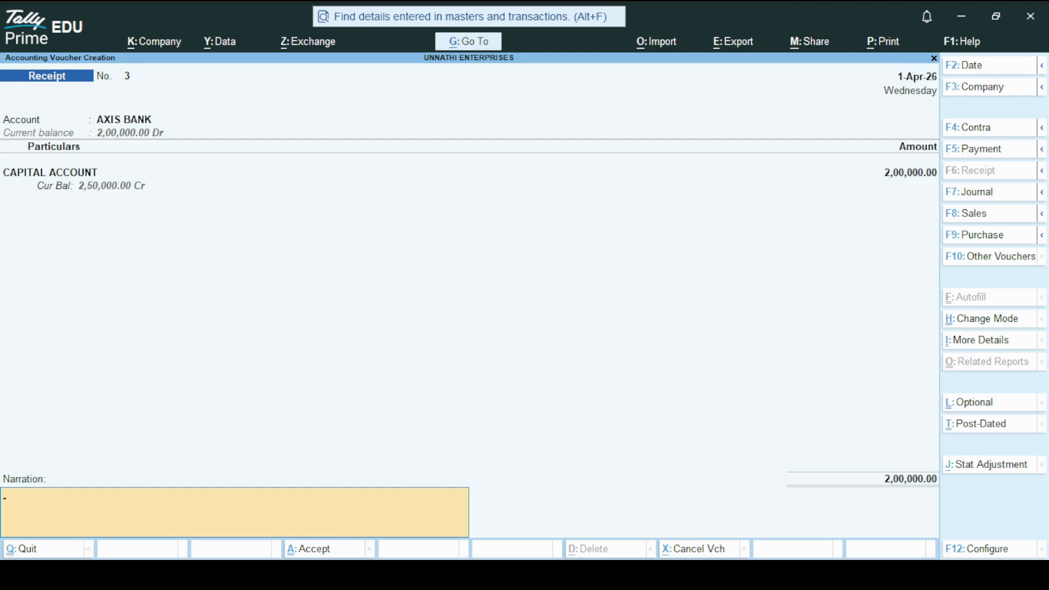
Step: Save the AXIS BANK capital receipt without a narration
key("Return")
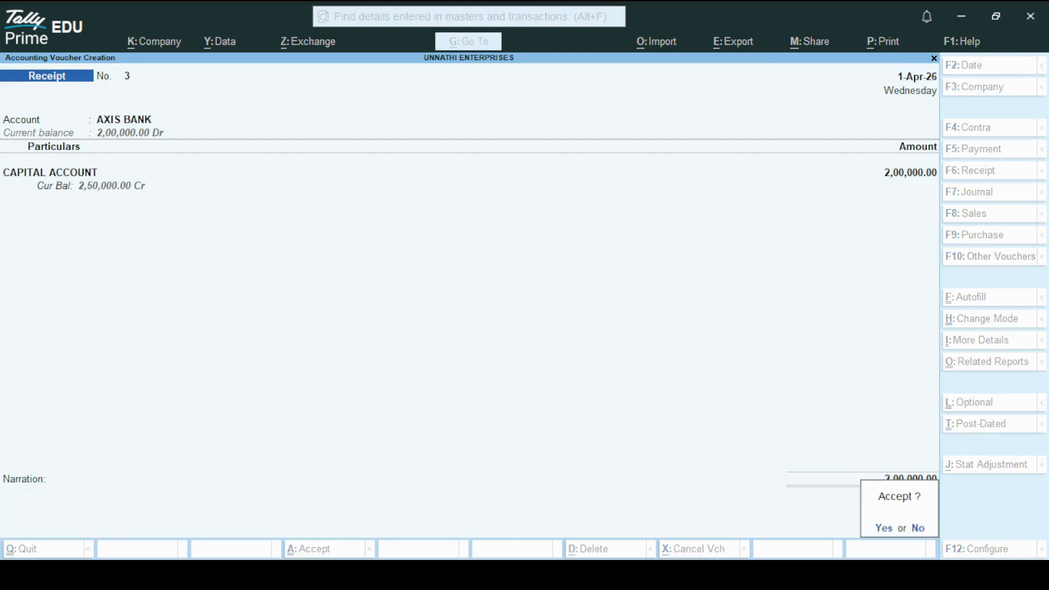
key("Return")
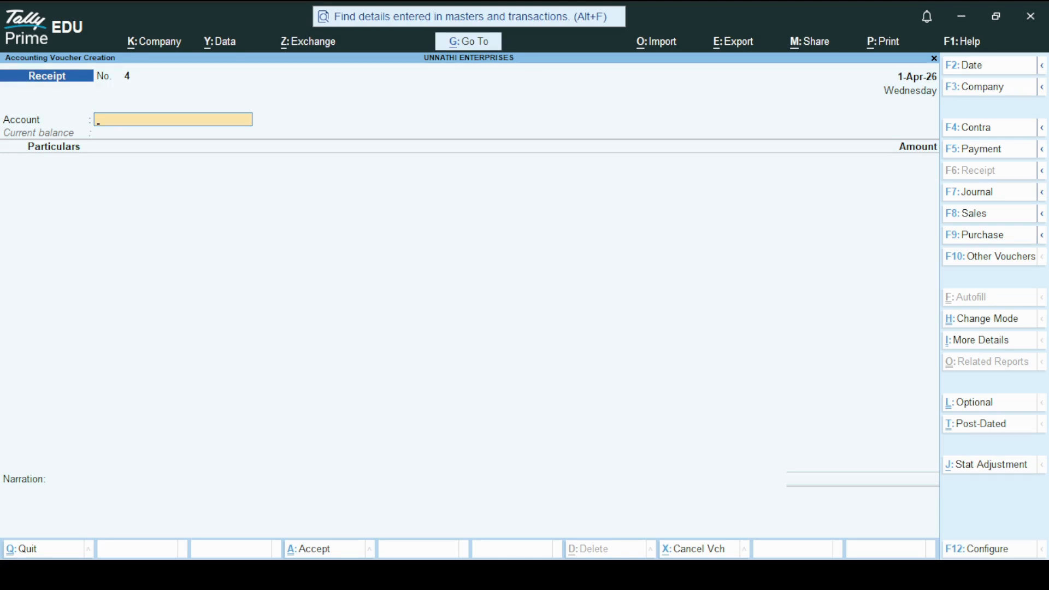
key("alt+Tab")
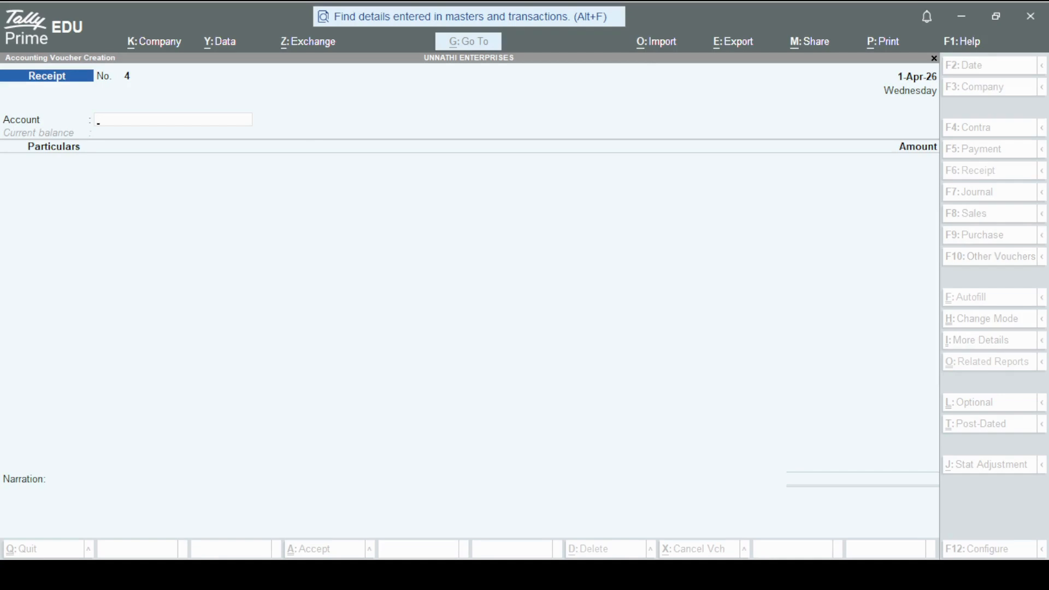
Step: Quit the blank fourth receipt voucher and return to the Gateway of Tally, keeping the program open
key("alt+Tab")
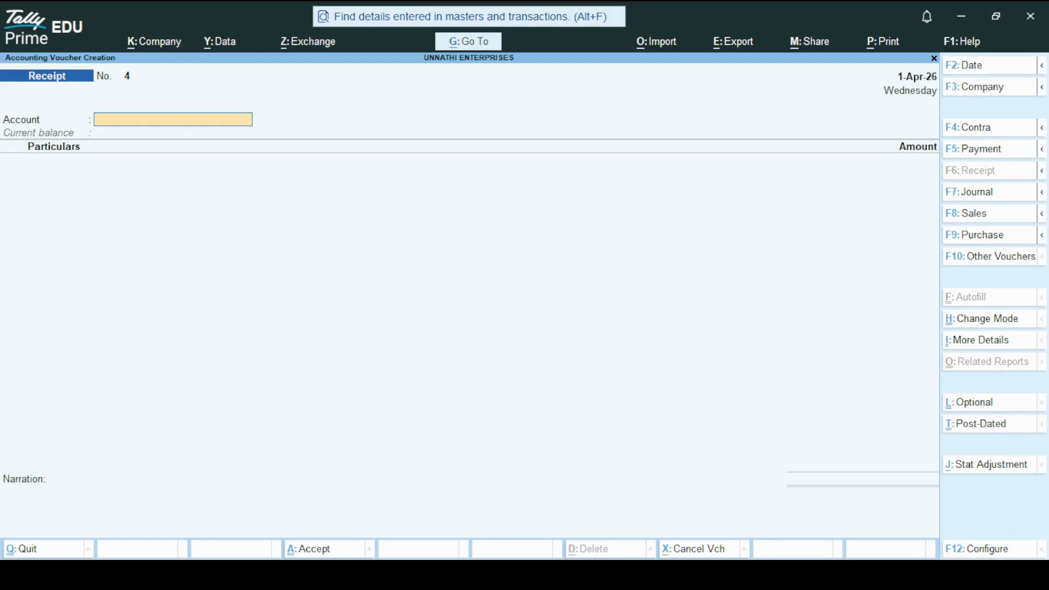
key("Escape")
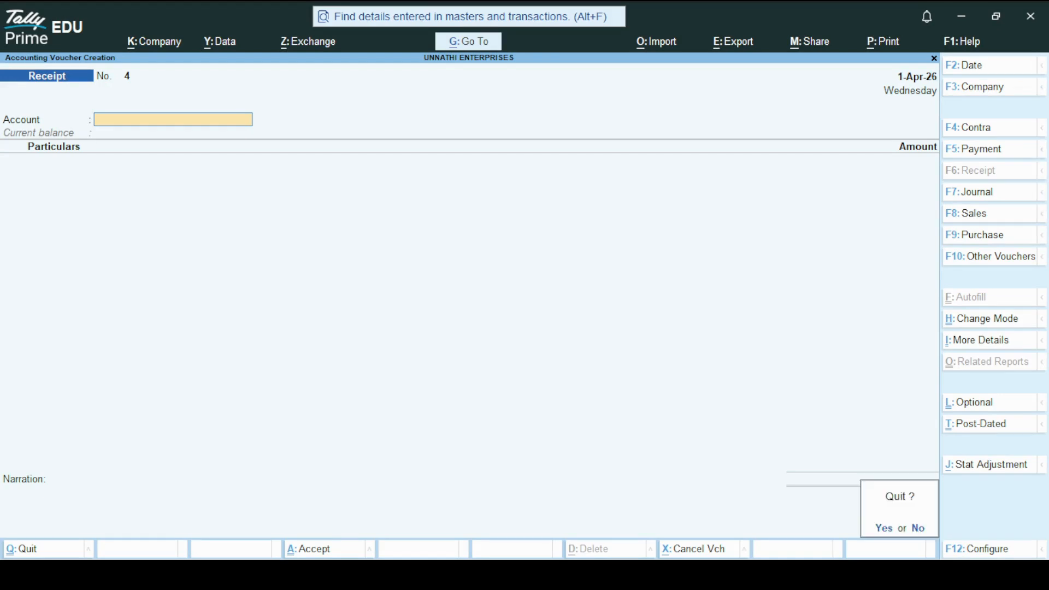
key("y")
key("Escape")
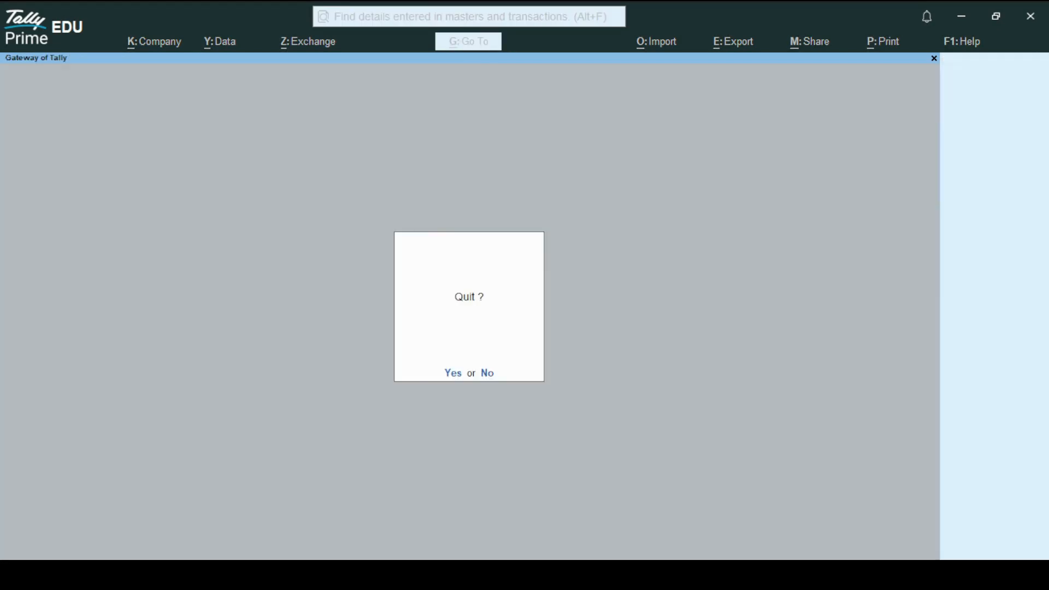
key("n")
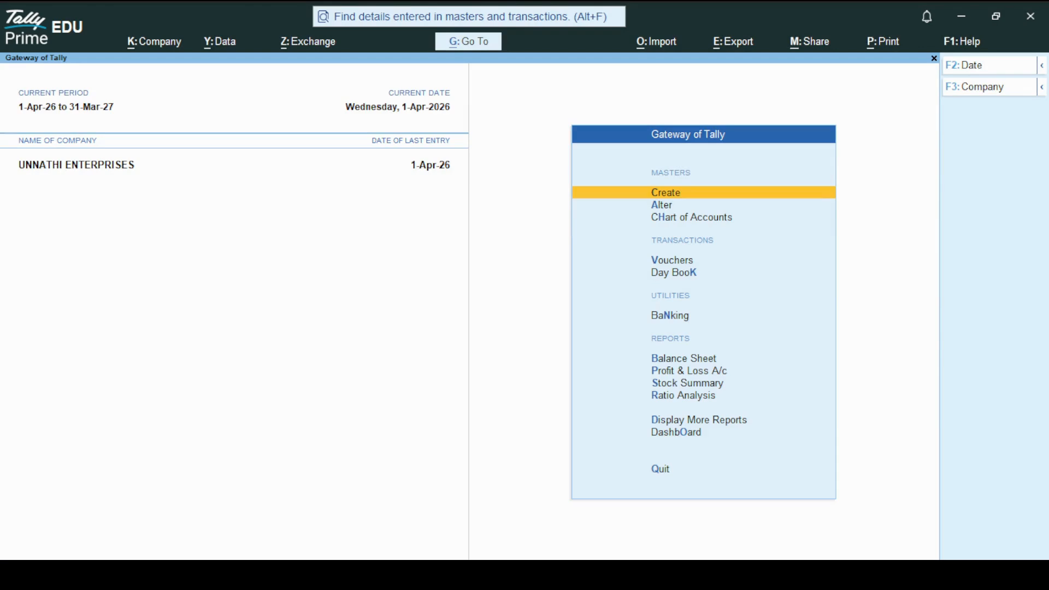
Step: Open the ledger vouchers report for CAPITAL ACCOUNT from the account books
key("p")
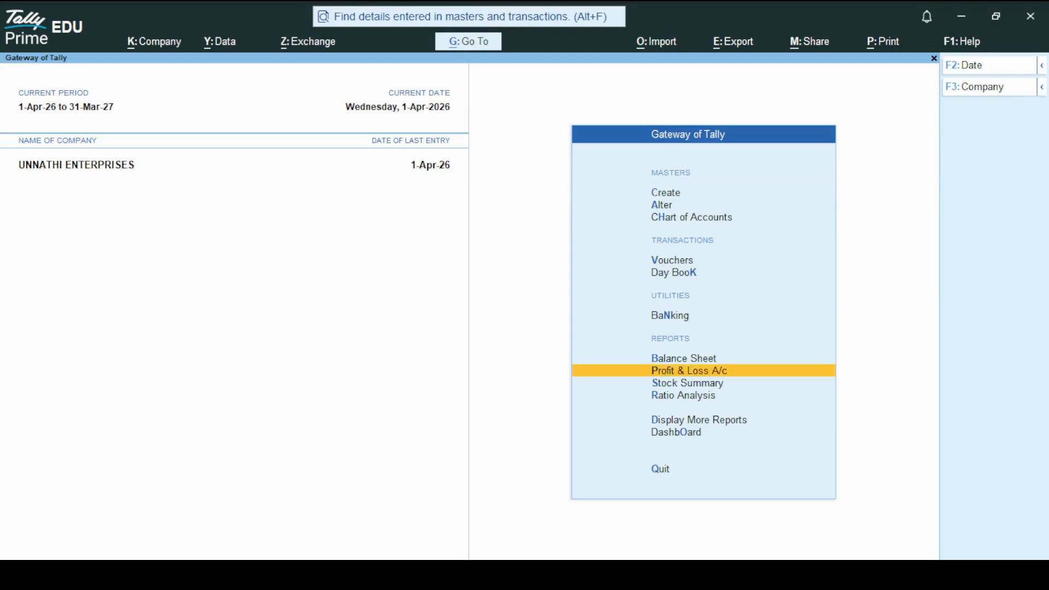
key("Down")
key("Down")
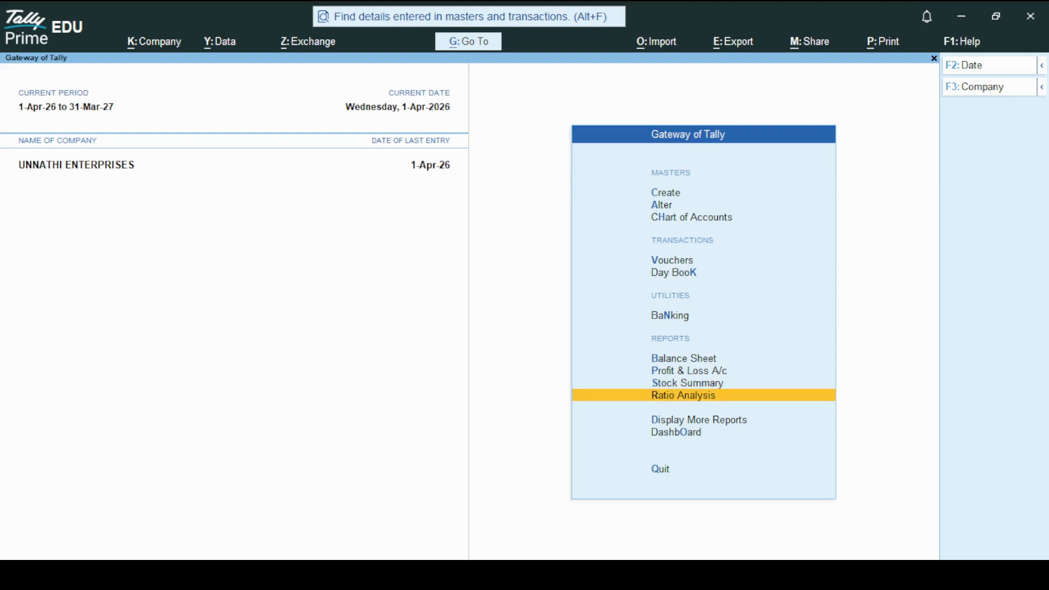
key("d")
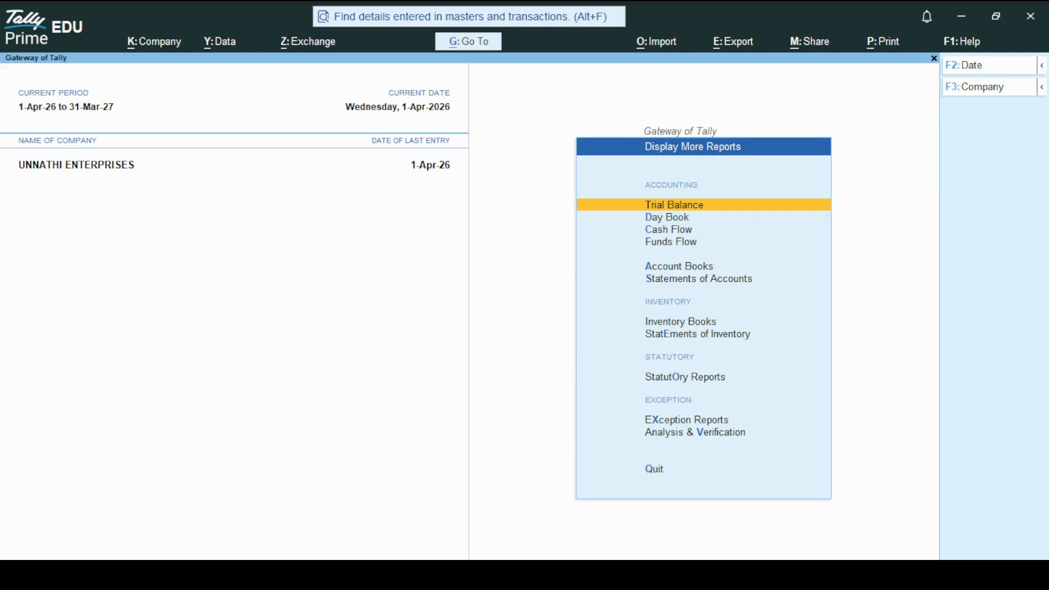
key("a")
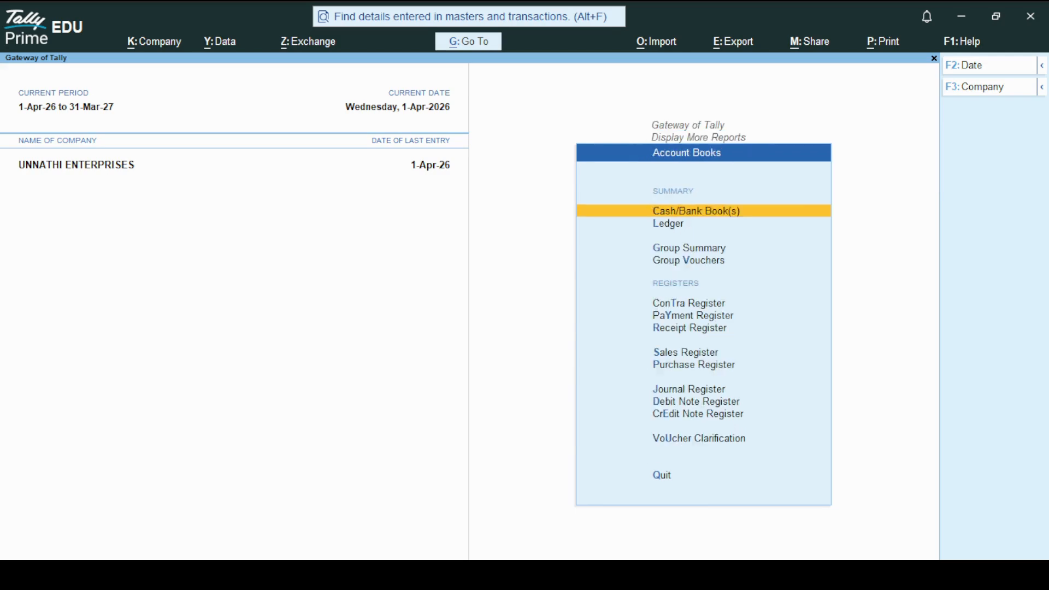
key("Down")
key("Return")
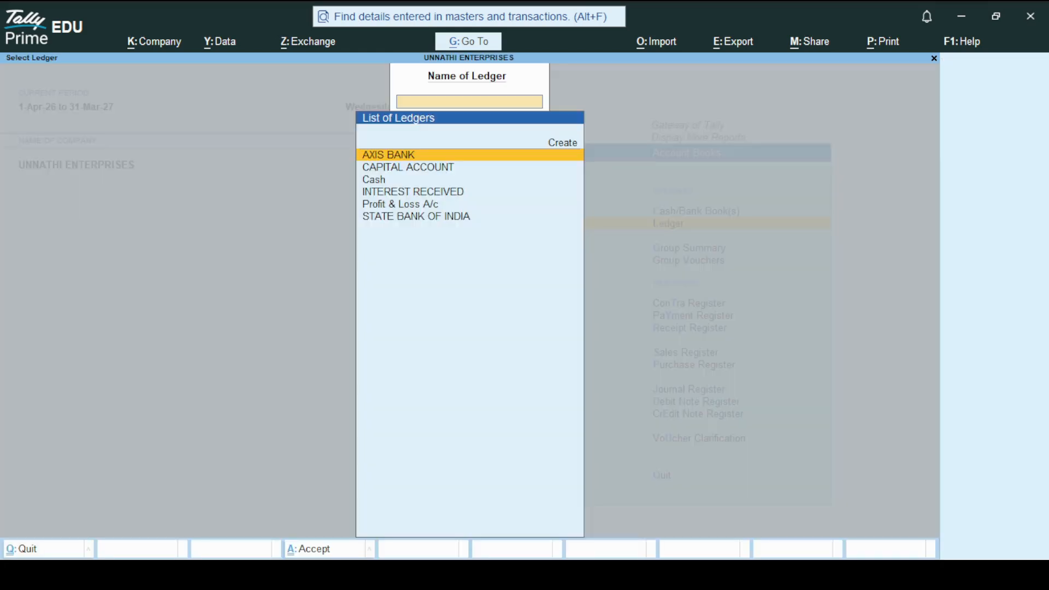
key("Down")
key("Return")
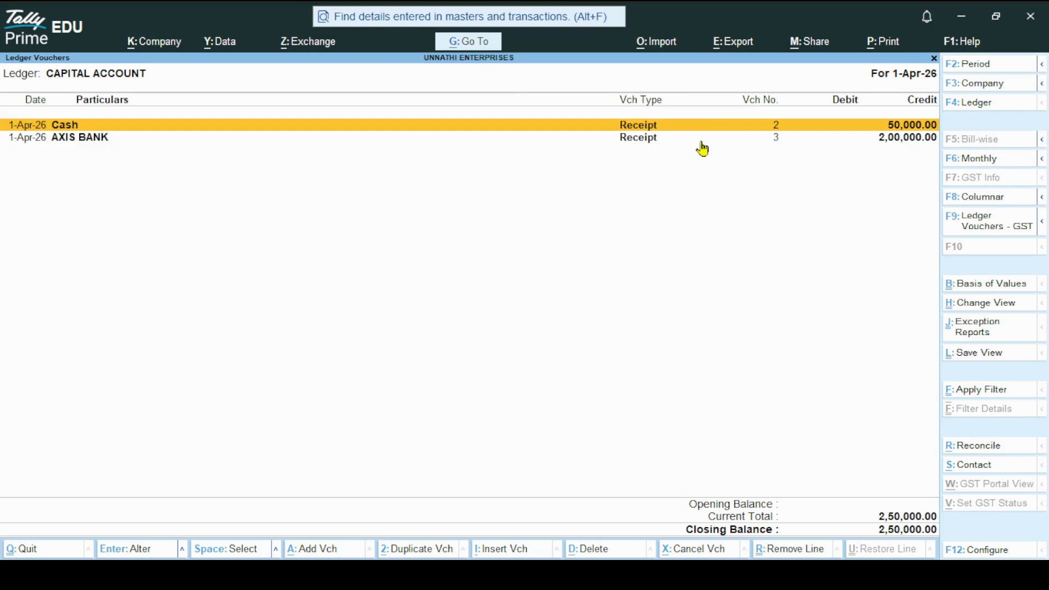
Step: Configure the CAPITAL ACCOUNT ledger report to show narrations
key("F12")
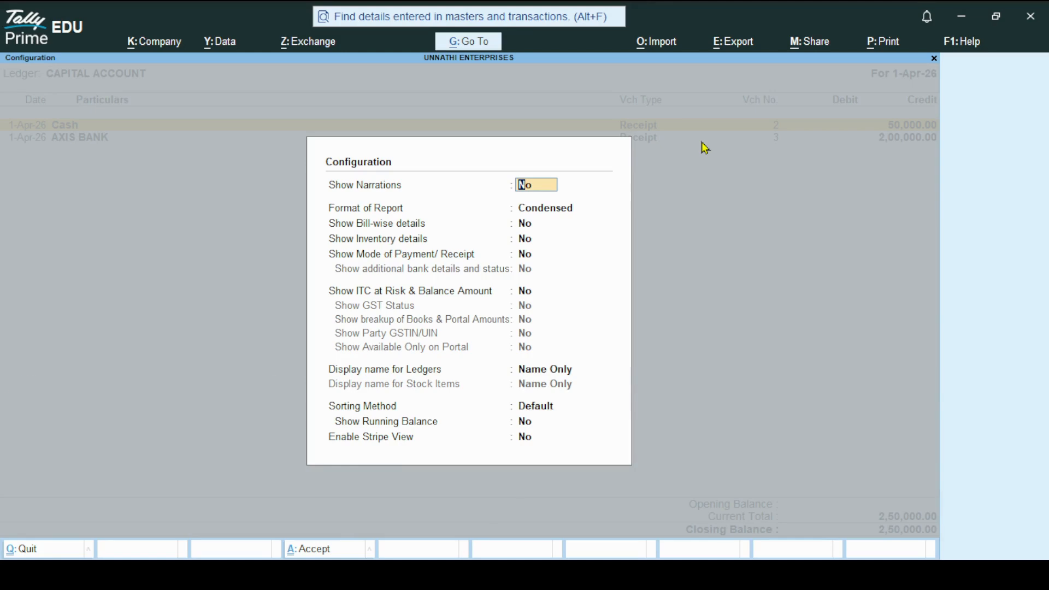
key("ctrl+a")
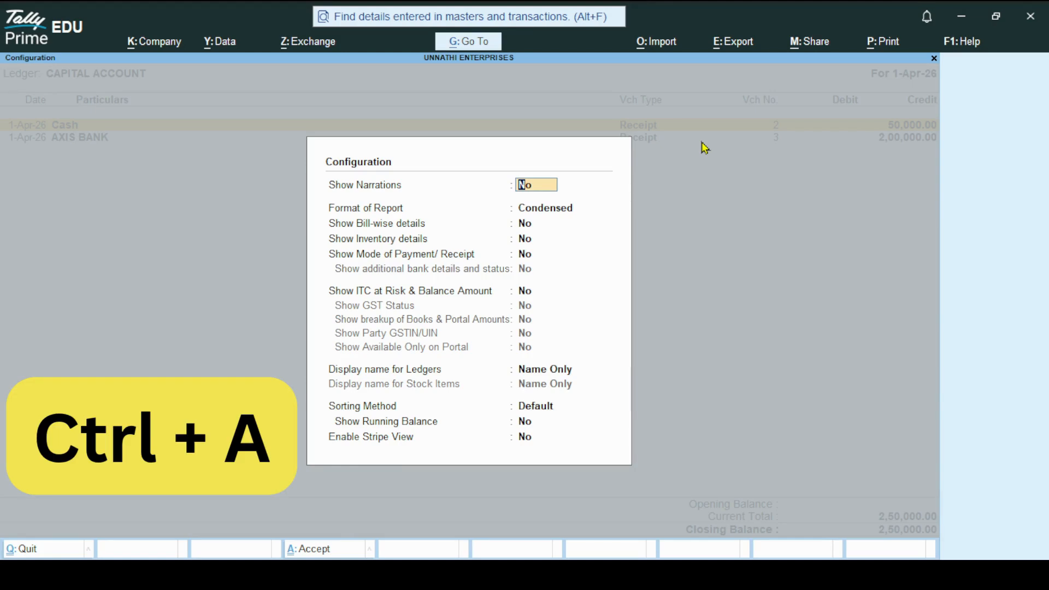
key("y")
key("ctrl+a")
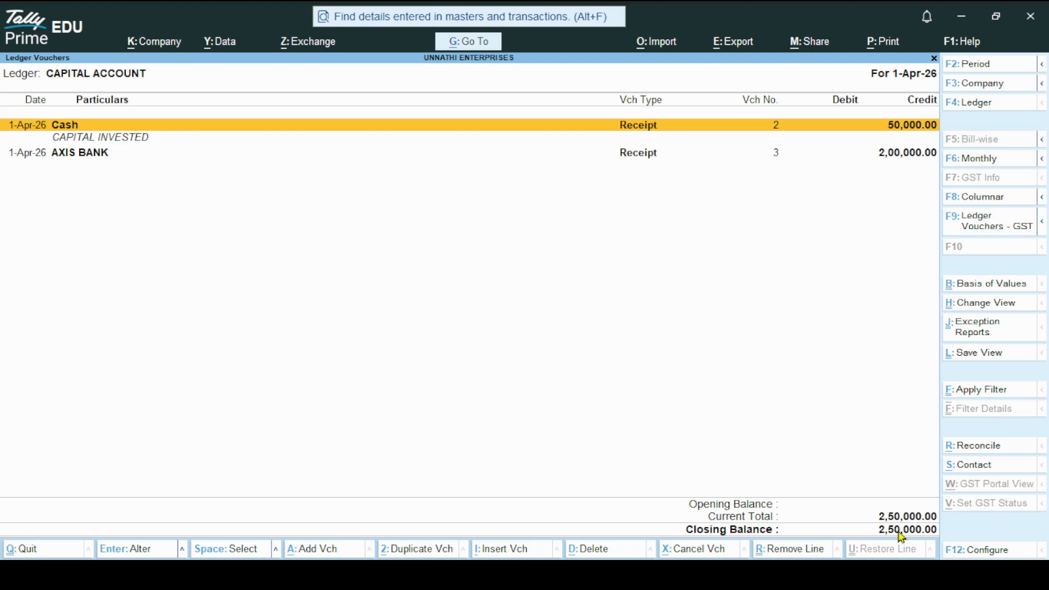
Step: Close the CAPITAL ACCOUNT report and view the Cash ledger's vouchers
key("Escape")
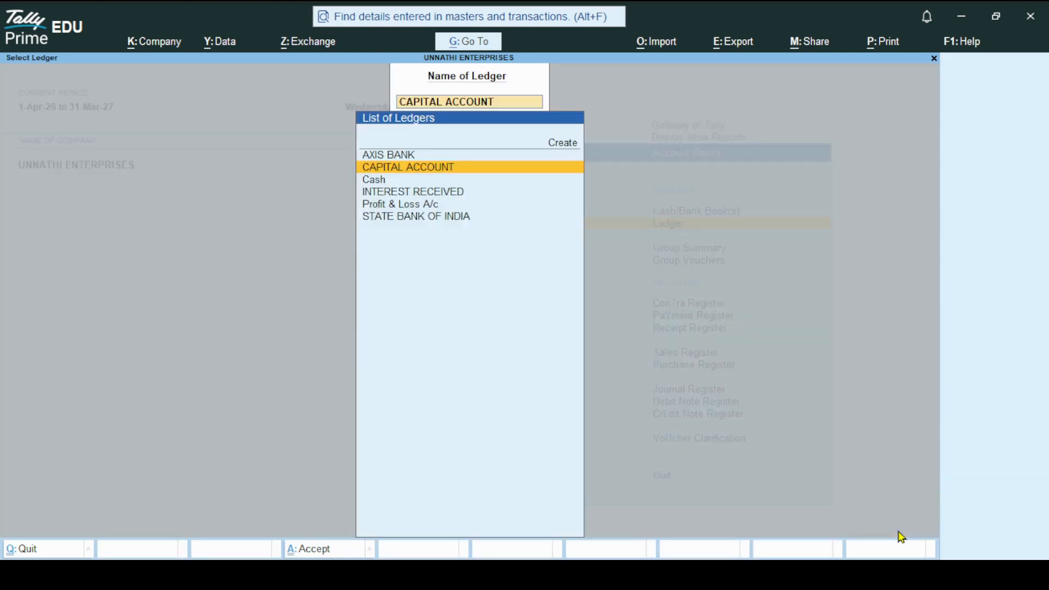
key("Down")
key("Down")
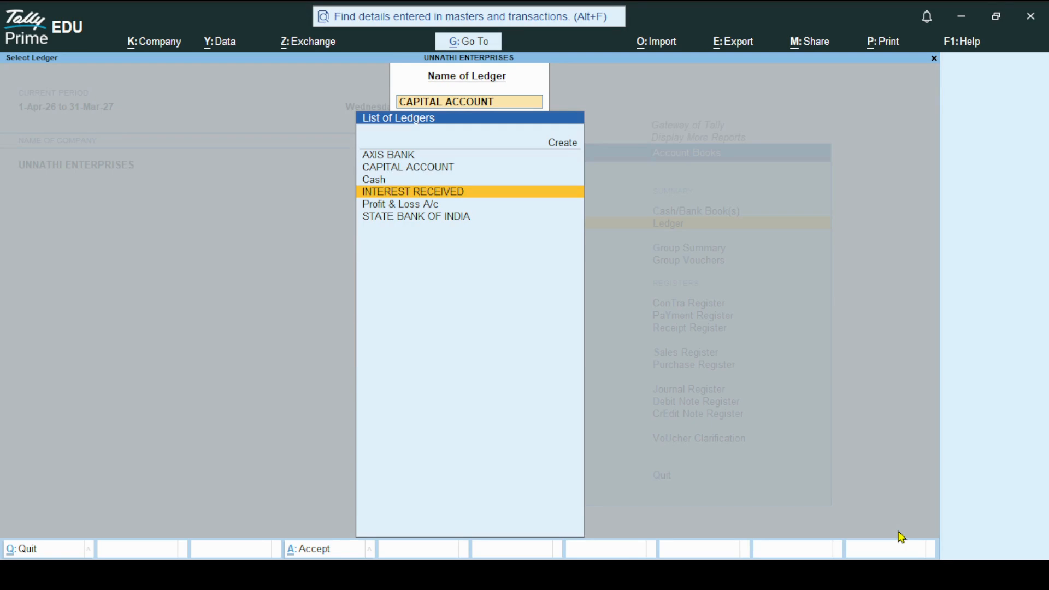
key("Up")
key("Return")
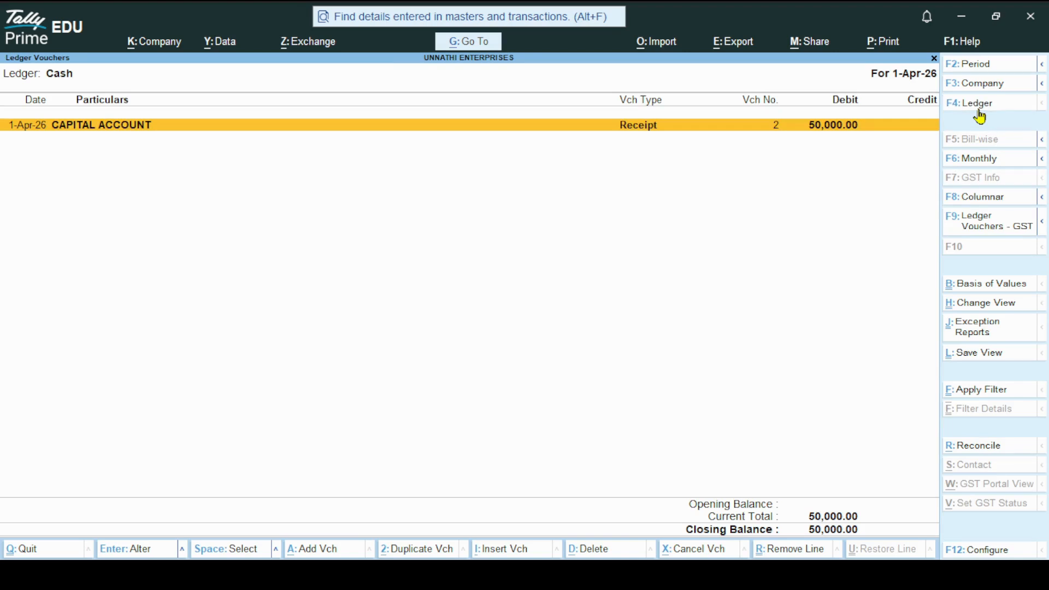
Step: Switch the report to the STATE BANK OF INDIA ledger and turn on the display of narrations
left_click(981, 109)
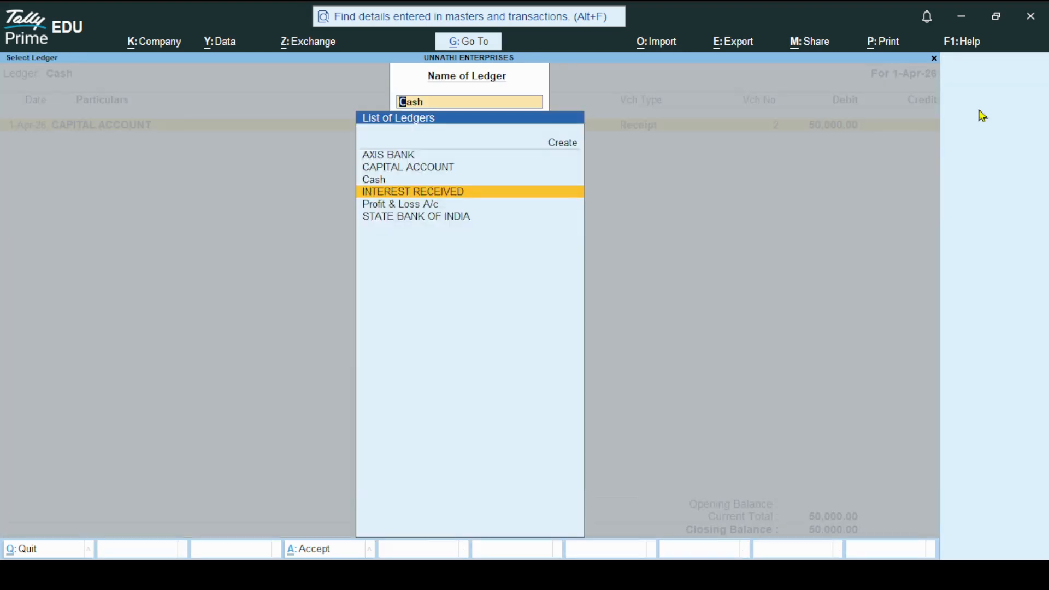
key("Return")
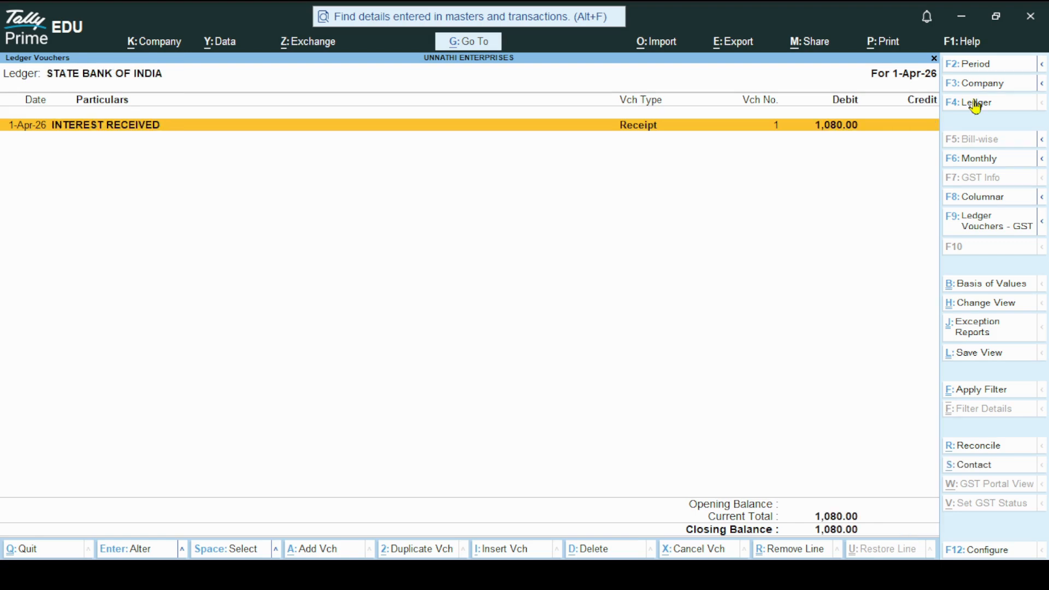
key("F12")
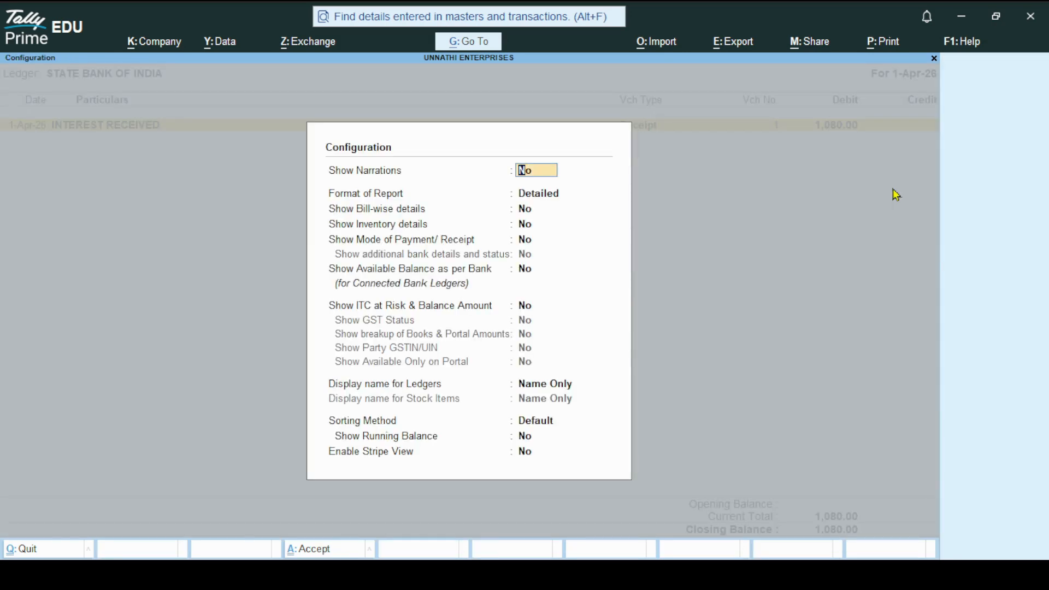
key("y")
key("ctrl+a")
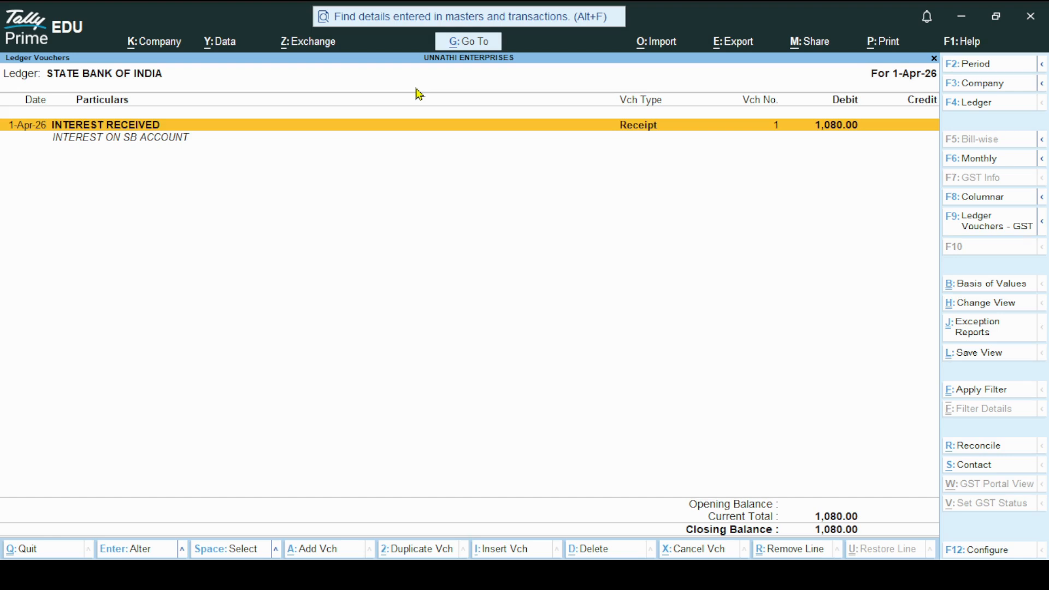
Step: Close the STATE BANK OF INDIA ledger report and go back to the main Gateway of Tally
key("Escape")
key("Escape")
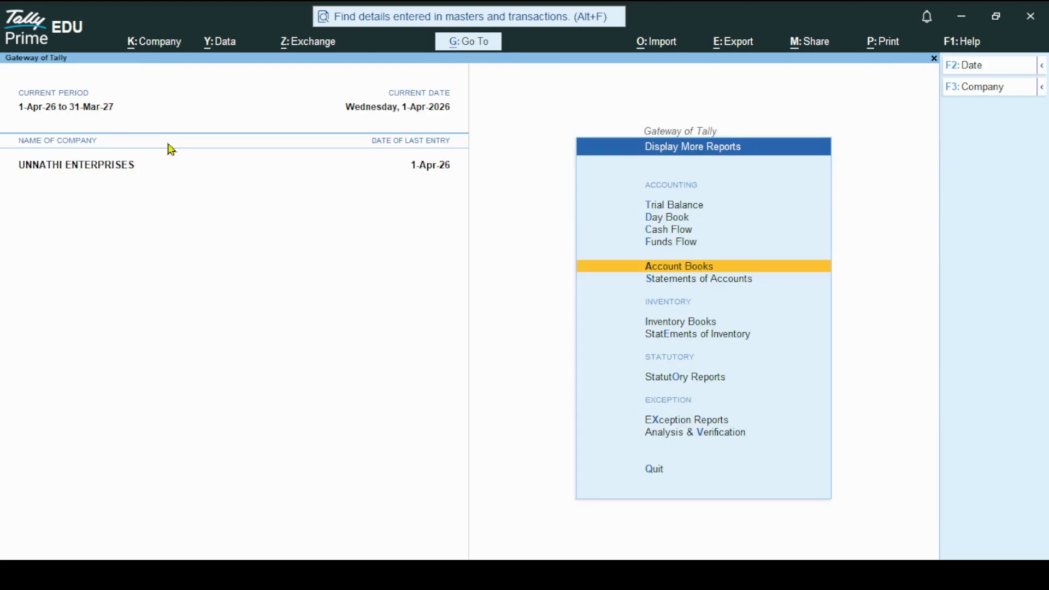
key("Escape")
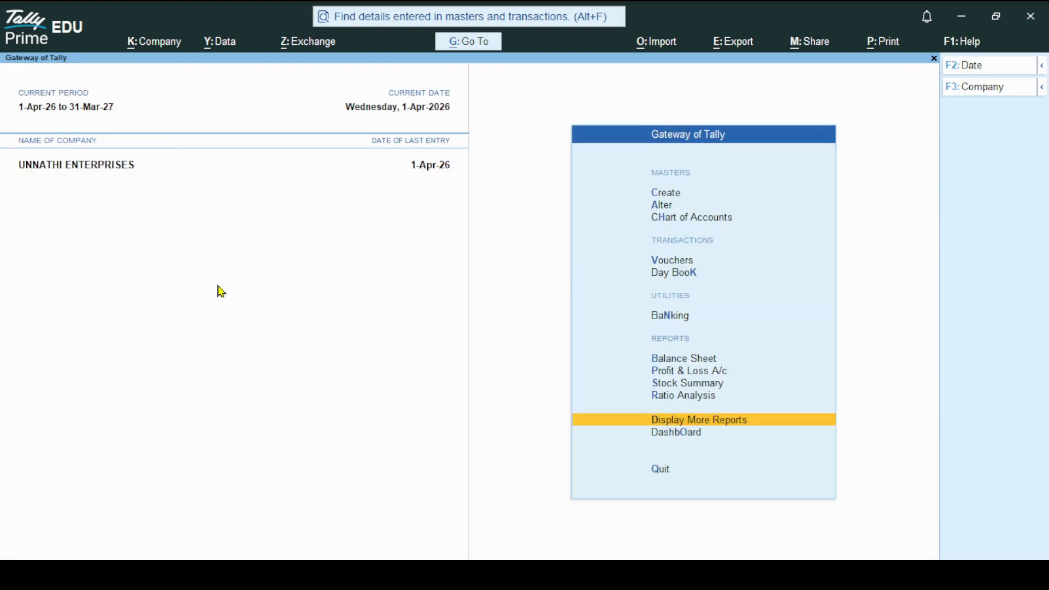